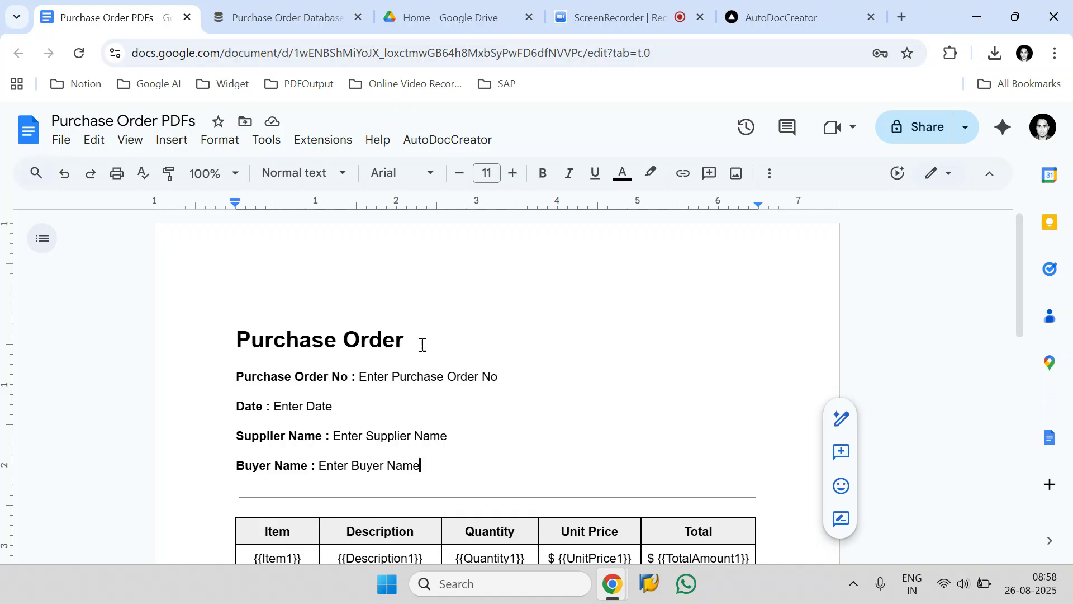
Compare the purchase order template's header fields and item table placeholders with the columns of the Notion Purchase Order Database.
{"action": "scroll", "coordinate": [409, 357], "scroll_direction": "down", "scroll_amount": 1}
{"action": "scroll", "coordinate": [430, 350], "scroll_direction": "down", "scroll_amount": 6}
{"action": "scroll", "coordinate": [431, 350], "scroll_direction": "up", "scroll_amount": 6}
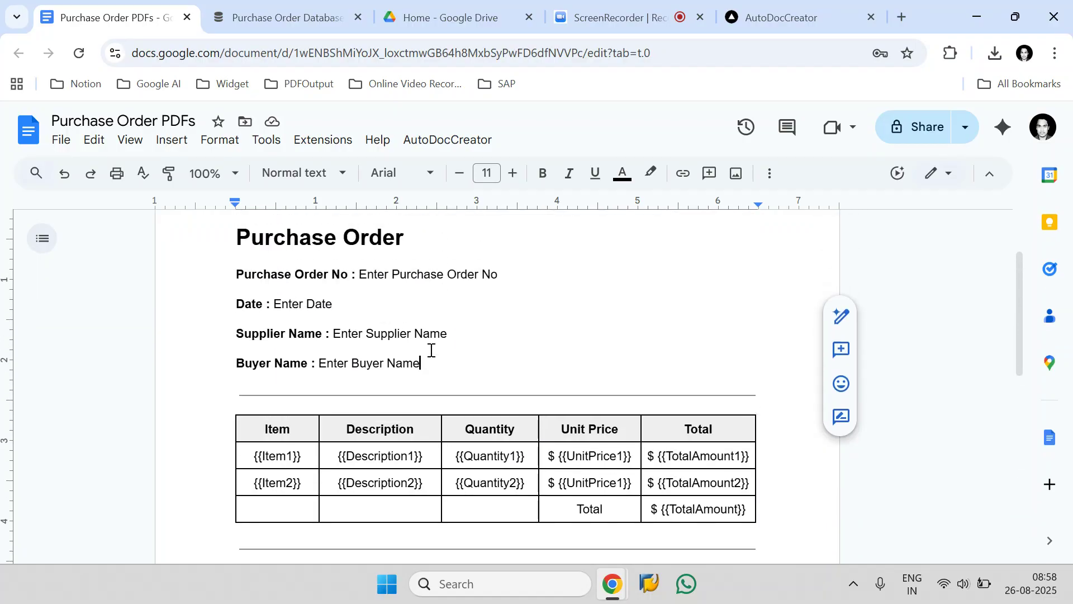
{"action": "scroll", "coordinate": [430, 349], "scroll_direction": "up", "scroll_amount": 2}
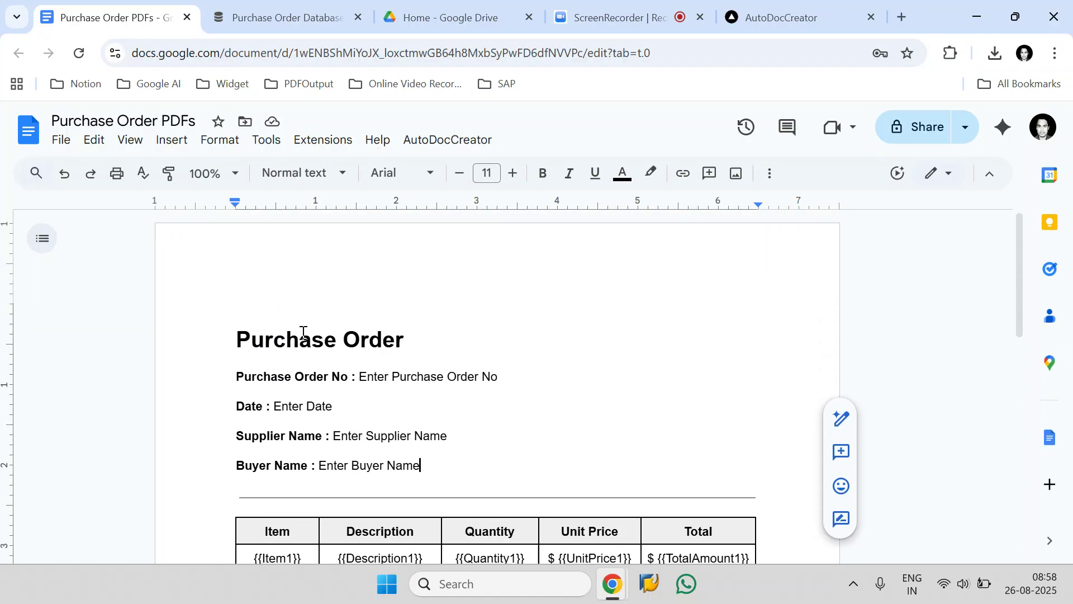
{"action": "left_click", "coordinate": [283, 15]}
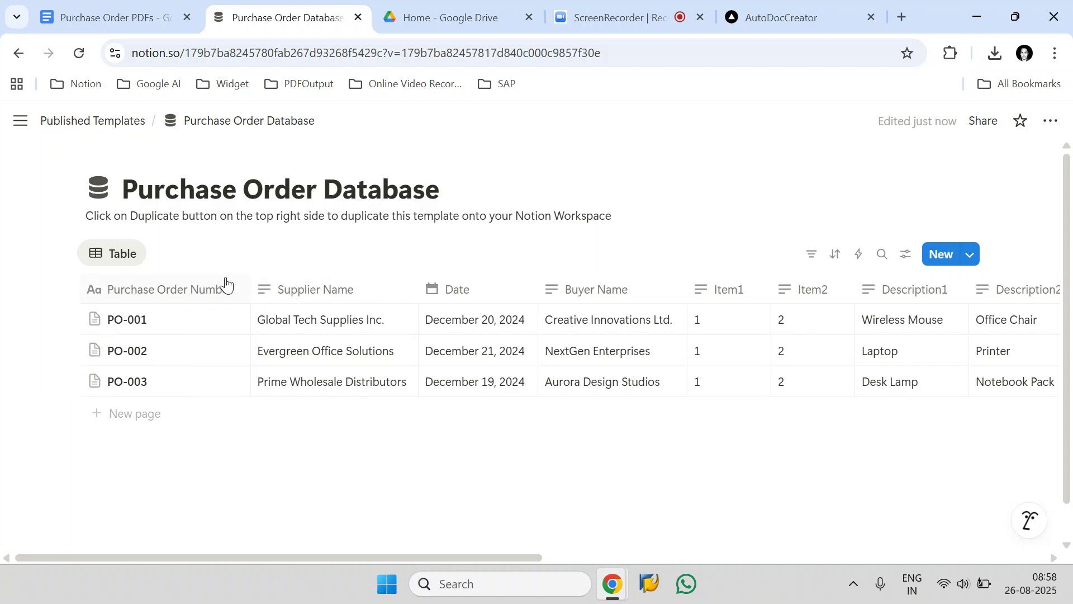
{"action": "left_click", "coordinate": [160, 7]}
{"action": "left_click_drag", "start_coordinate": [347, 379], "coordinate": [236, 376]}
{"action": "left_click", "coordinate": [277, 15]}
{"action": "left_click", "coordinate": [100, 17]}
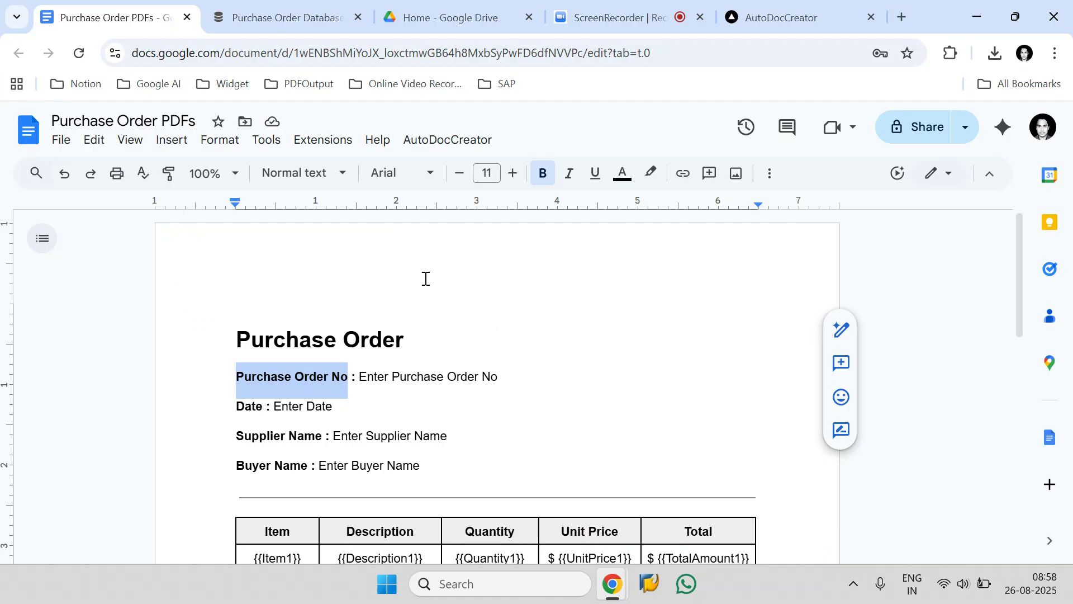
{"action": "left_click", "coordinate": [334, 8]}
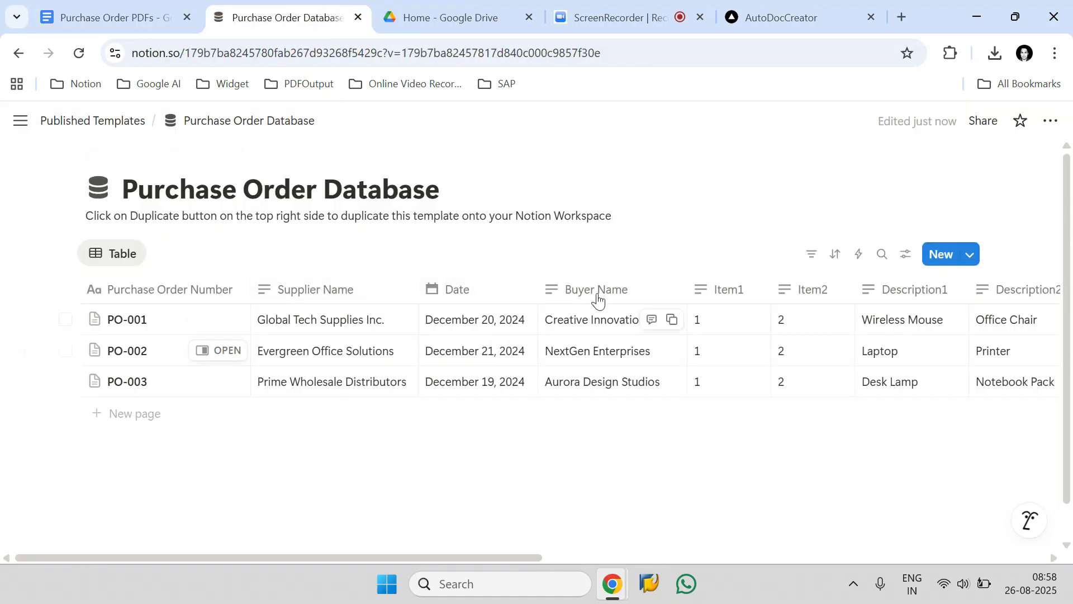
{"action": "left_click", "coordinate": [89, 7]}
{"action": "scroll", "coordinate": [257, 461], "scroll_direction": "down", "scroll_amount": 5}
{"action": "scroll", "coordinate": [259, 470], "scroll_direction": "up", "scroll_amount": 5}
{"action": "left_click", "coordinate": [290, 25]}
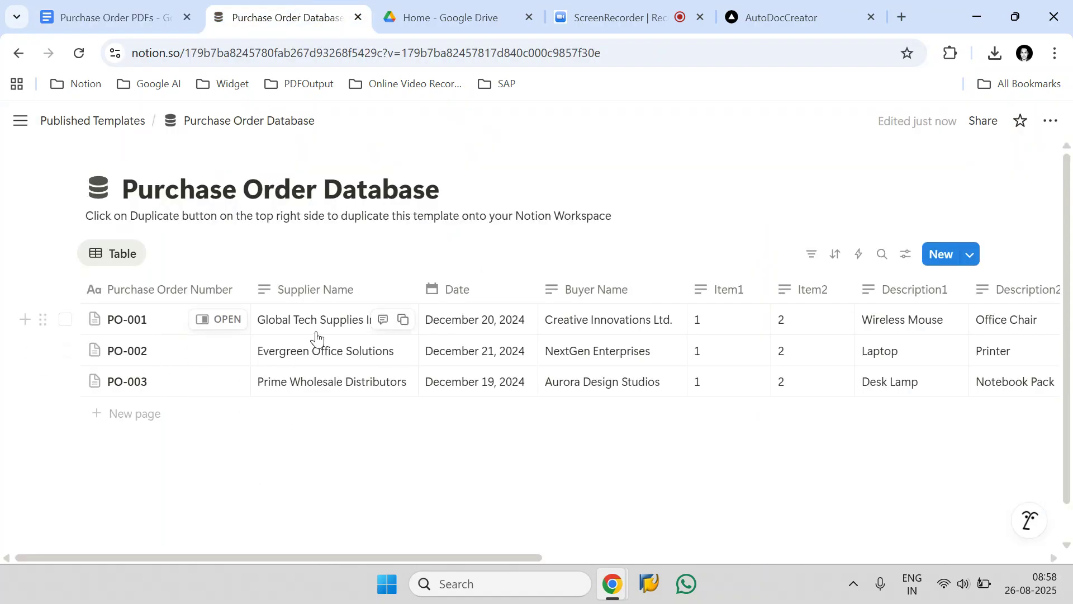
{"action": "left_click", "coordinate": [154, 14]}
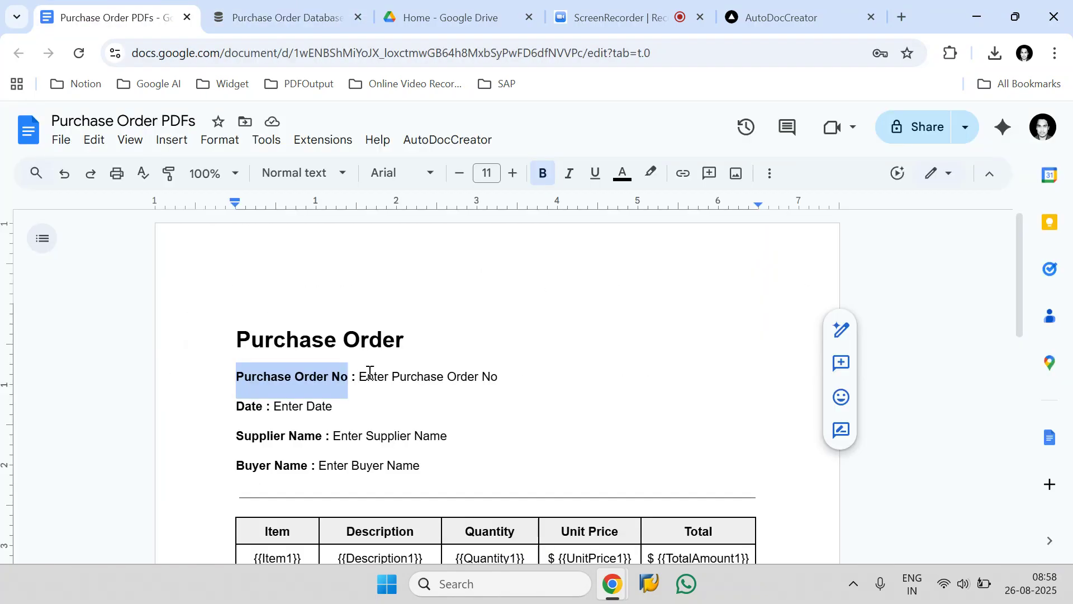
{"action": "left_click_drag", "start_coordinate": [504, 374], "coordinate": [276, 406]}
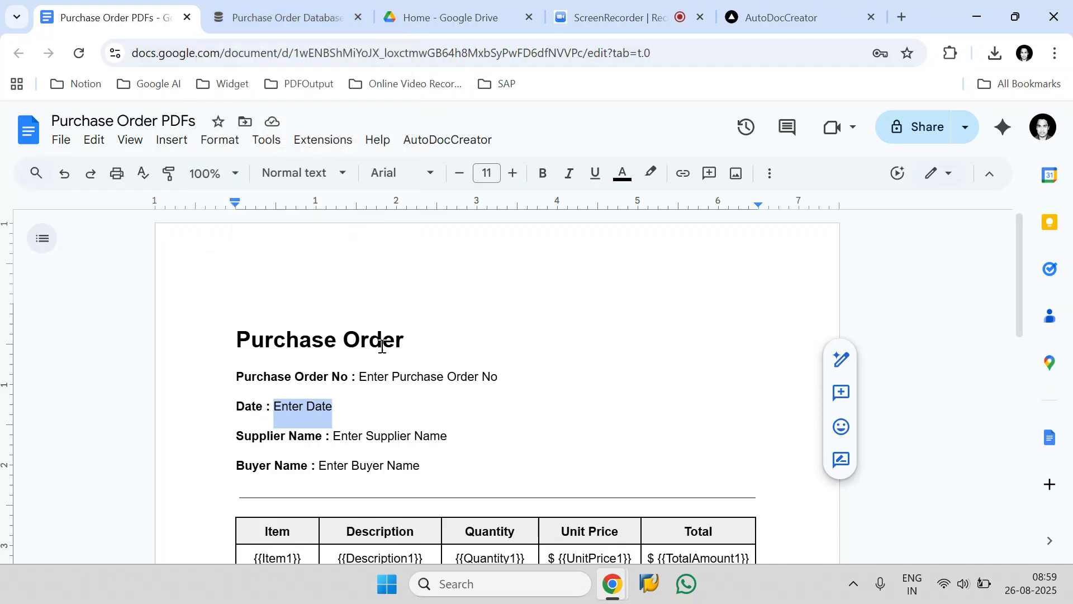
Examine the Notion database's remaining columns through DeliveryDate against the template, and view the AutoDocCreator website.
{"action": "left_click", "coordinate": [323, 7]}
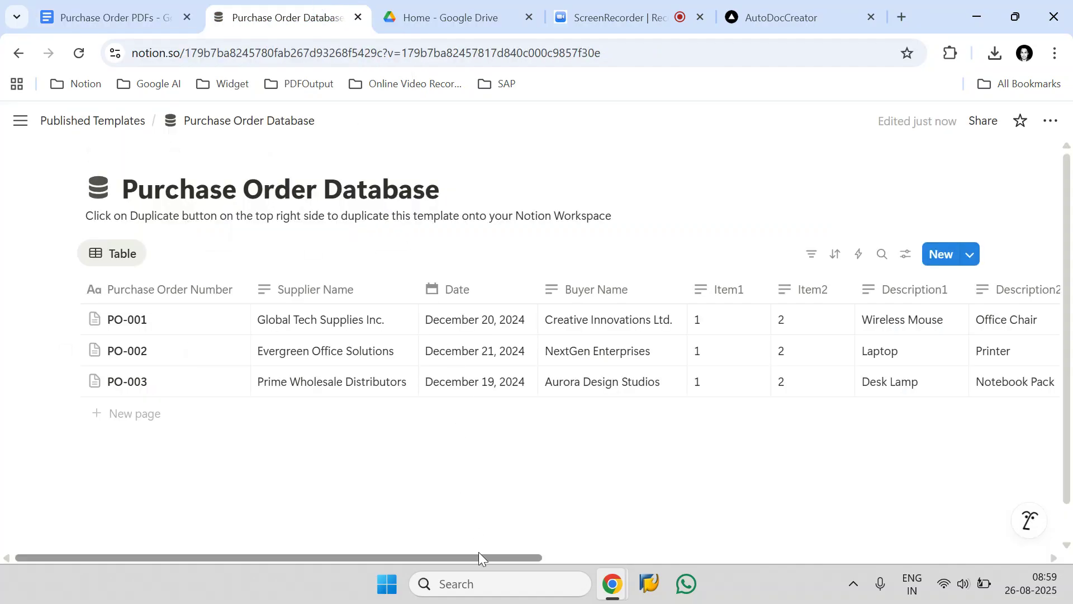
{"action": "left_click_drag", "start_coordinate": [478, 558], "coordinate": [972, 522]}
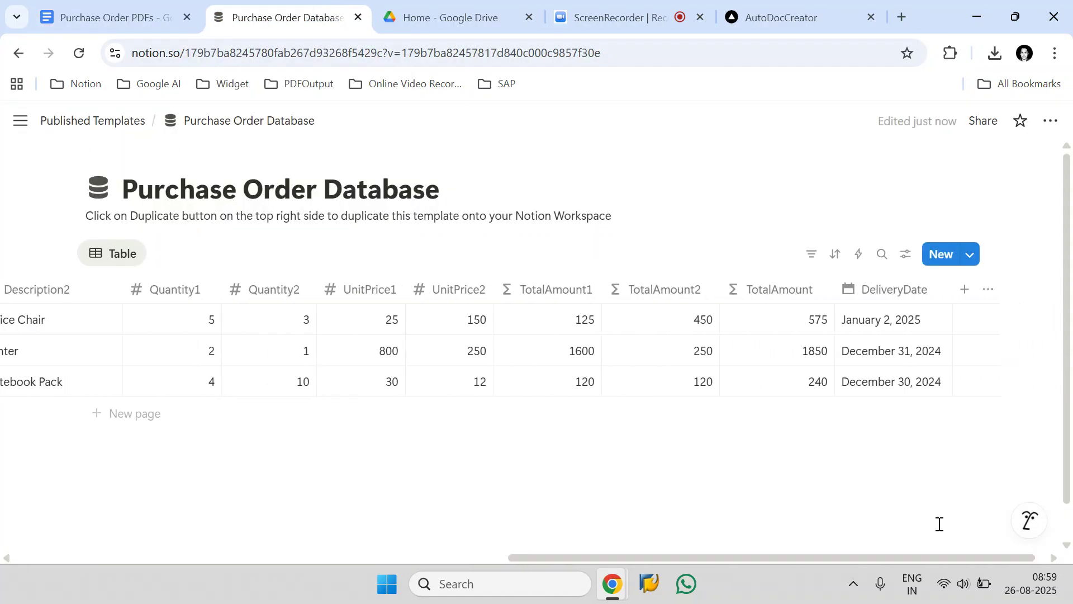
{"action": "left_click_drag", "start_coordinate": [903, 556], "coordinate": [927, 556]}
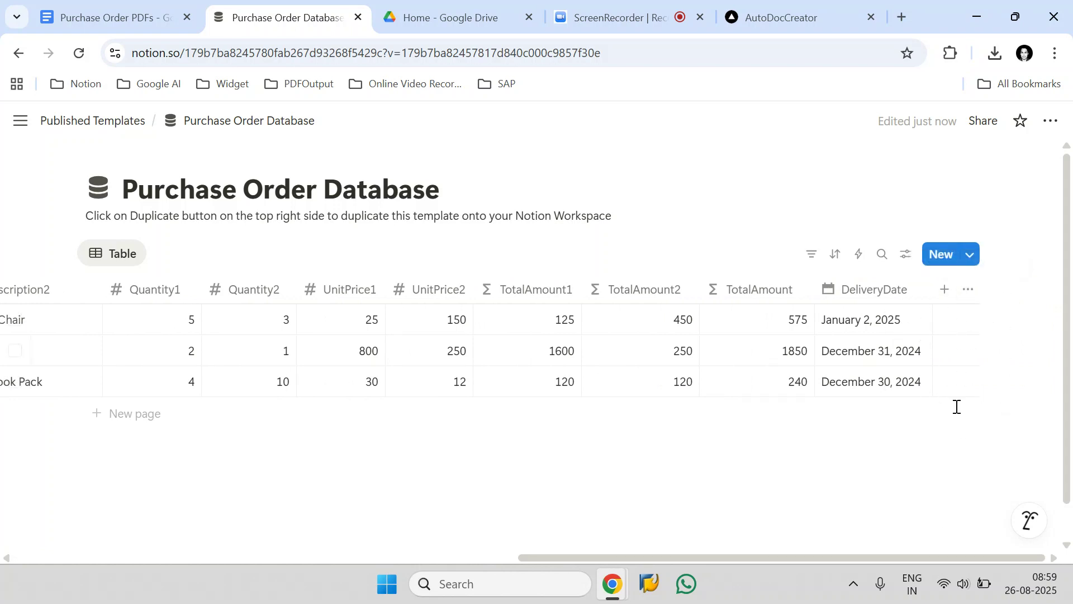
{"action": "left_click_drag", "start_coordinate": [941, 561], "coordinate": [500, 556]}
{"action": "left_click", "coordinate": [160, 8]}
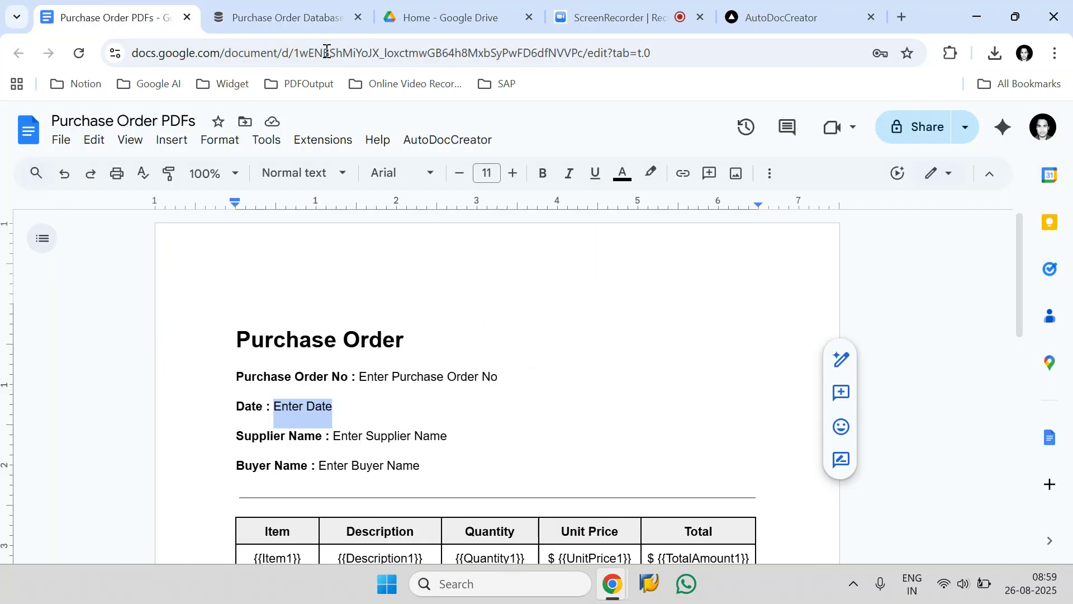
{"action": "left_click", "coordinate": [302, 17]}
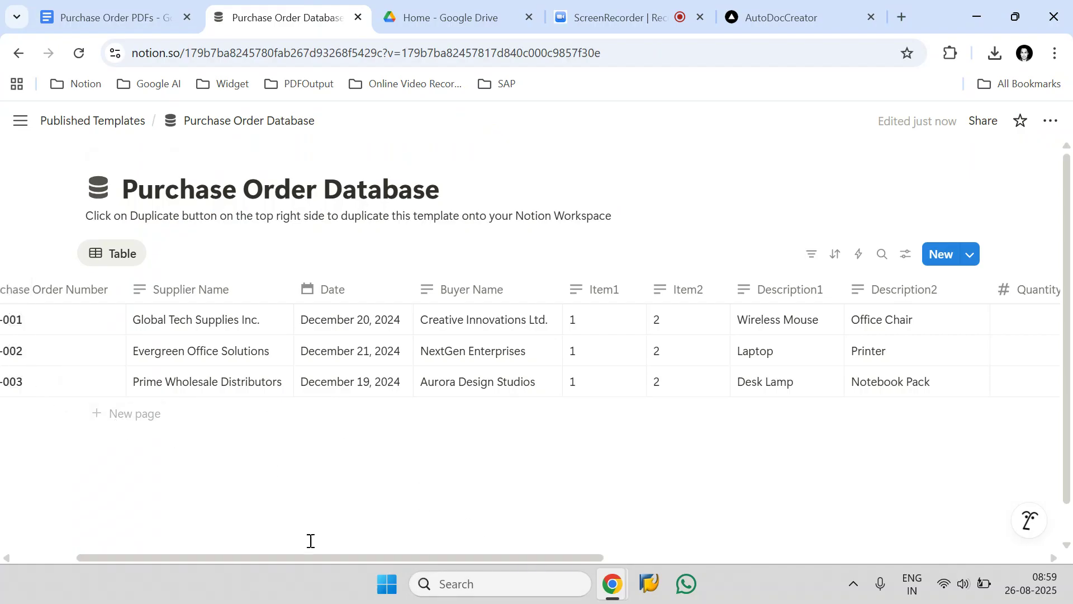
{"action": "scroll", "coordinate": [312, 537], "scroll_direction": "left", "scroll_amount": 3}
{"action": "left_click", "coordinate": [149, 5]}
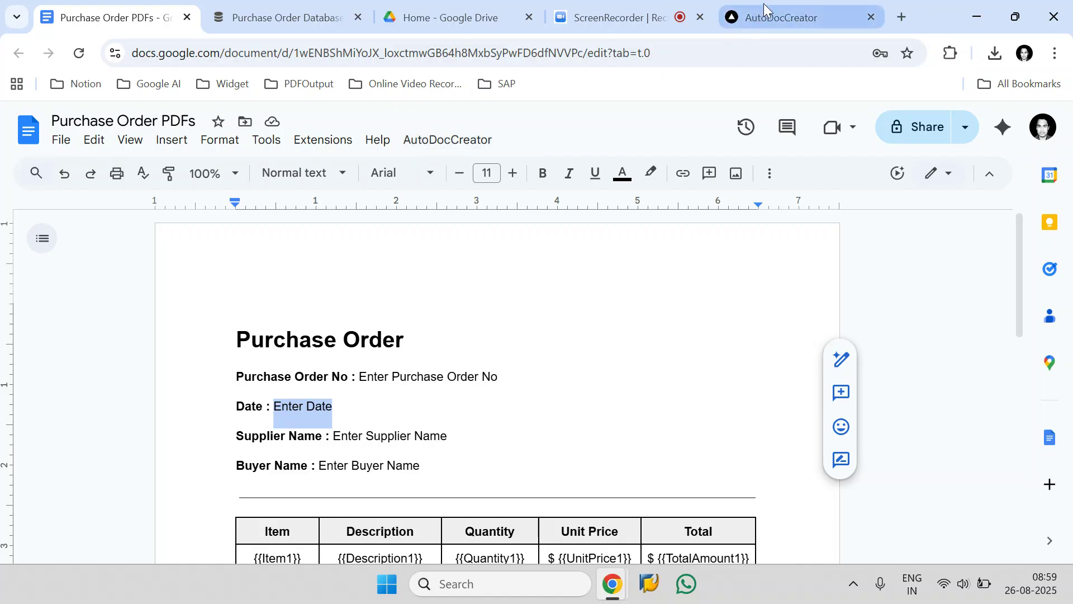
{"action": "left_click", "coordinate": [821, 17]}
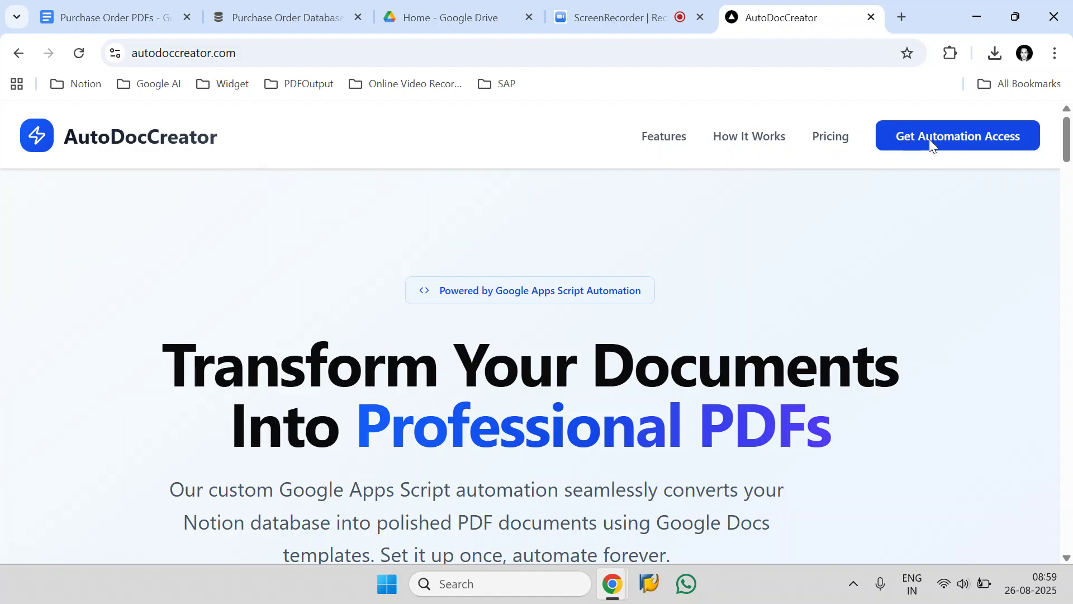
{"action": "left_click", "coordinate": [136, 21]}
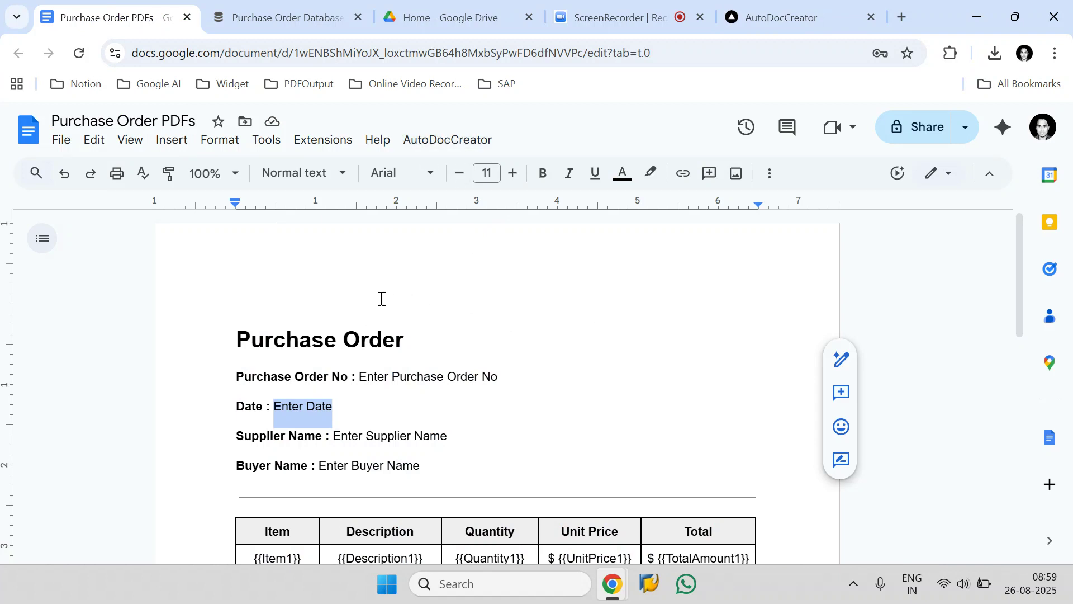
Start AutoDocCreator's Setup Automation for the Purchase Order PDFs document.
{"action": "left_click", "coordinate": [451, 347]}
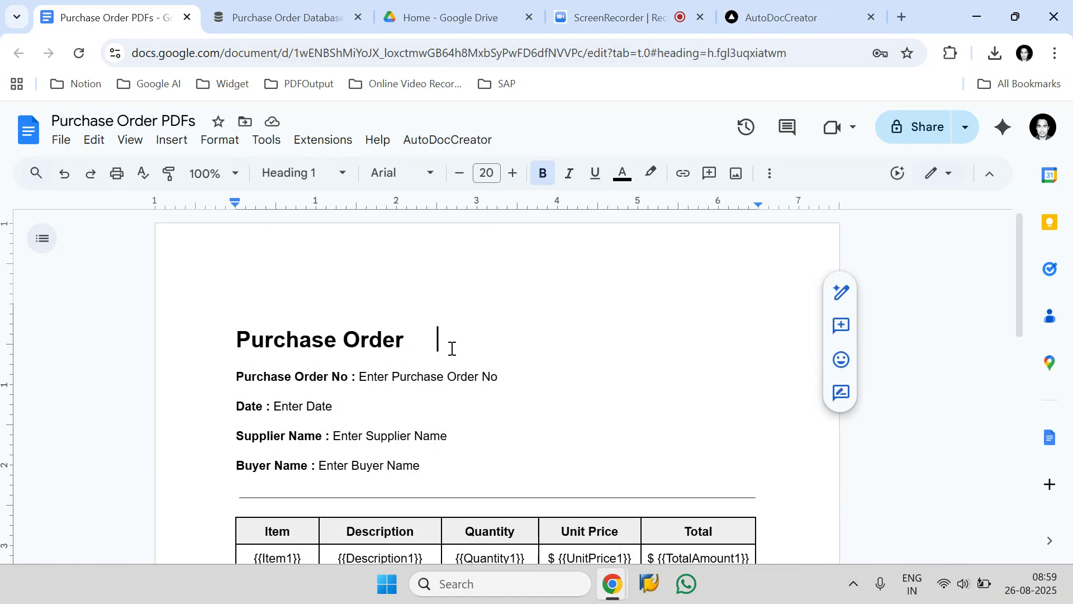
{"action": "left_click", "coordinate": [487, 141]}
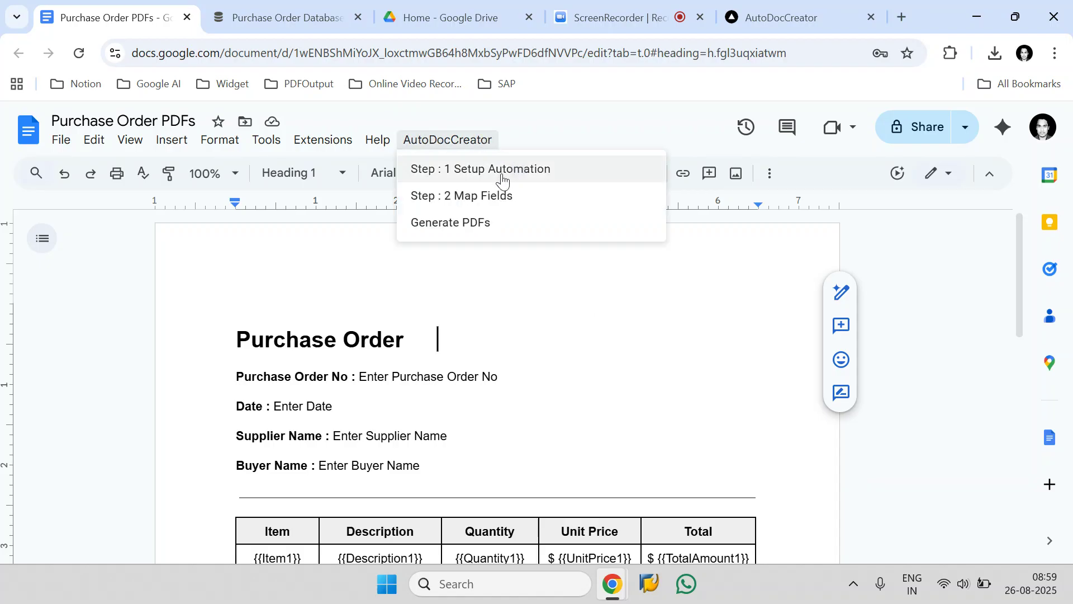
{"action": "left_click", "coordinate": [517, 181]}
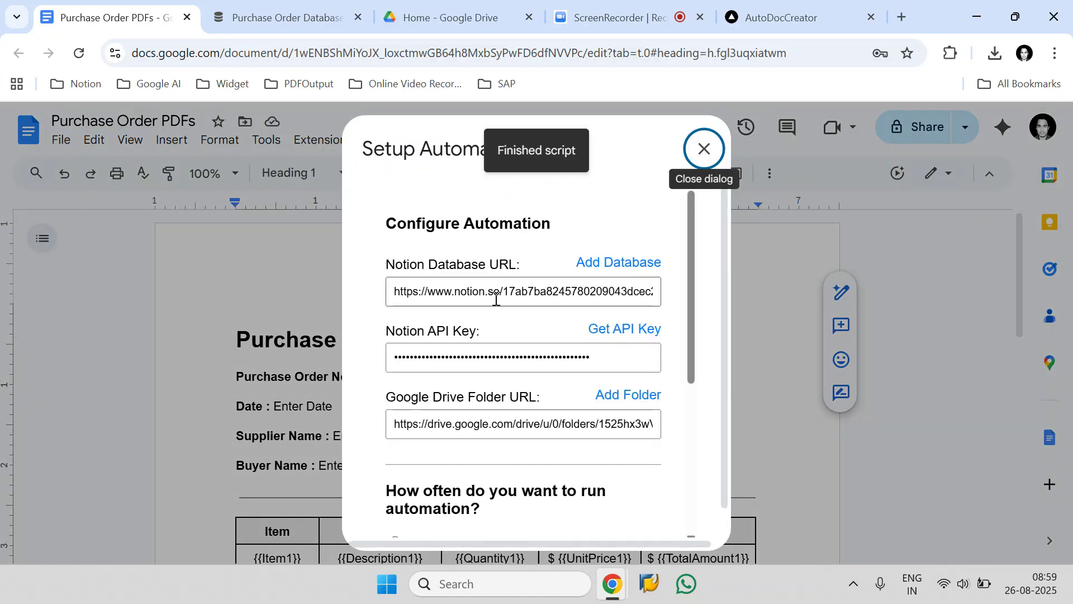
Clear the existing Notion database URL, Notion API key and Google Drive folder URL from the automation setup.
{"action": "left_click", "coordinate": [496, 299]}
{"action": "key", "text": "ctrl+a"}
{"action": "key", "text": "BackSpace"}
{"action": "key", "text": "Tab"}
{"action": "key", "text": "Tab"}
{"action": "key", "text": "BackSpace"}
{"action": "key", "text": "Tab"}
{"action": "key", "text": "Tab"}
{"action": "key", "text": "BackSpace"}
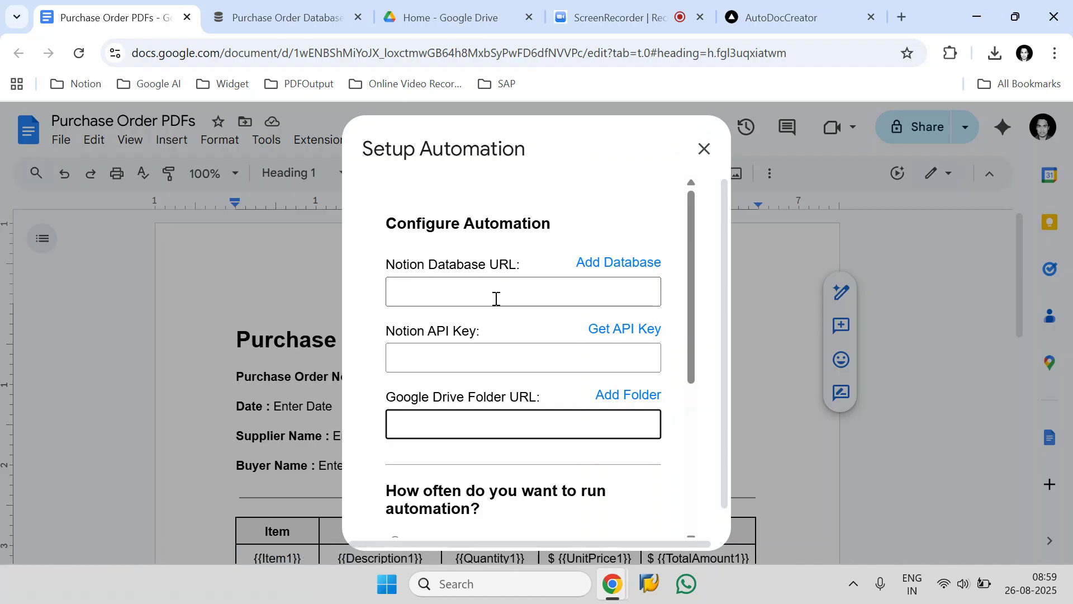
Copy the Notion Purchase Order Database's web address and paste it as the Notion Database URL in the automation setup.
{"action": "left_click", "coordinate": [496, 298]}
{"action": "left_click_drag", "start_coordinate": [380, 268], "coordinate": [522, 280]}
{"action": "left_click", "coordinate": [279, 17]}
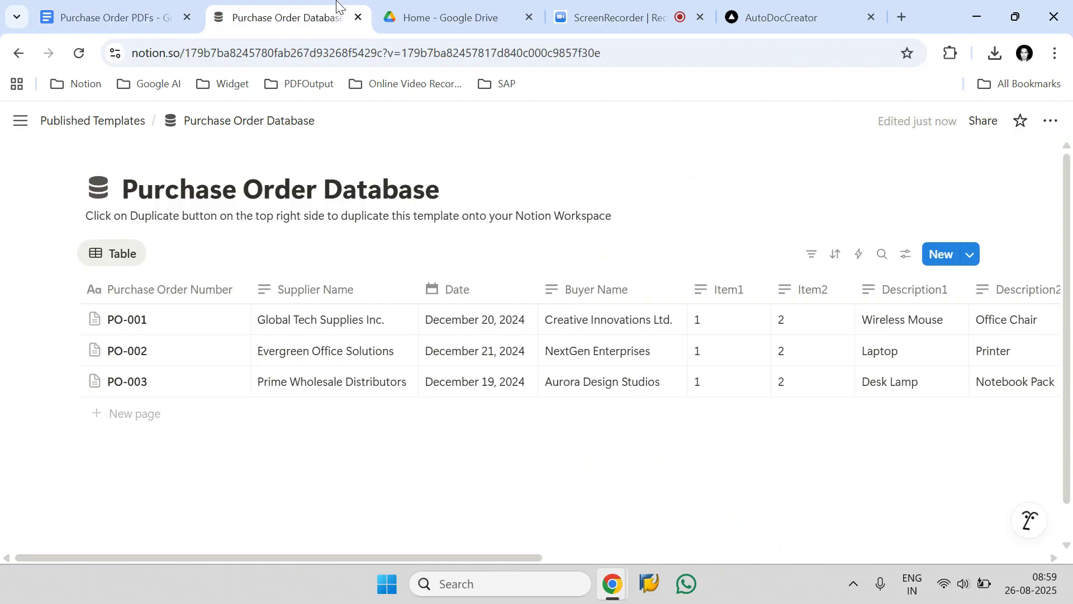
{"action": "left_click", "coordinate": [264, 58]}
{"action": "right_click", "coordinate": [263, 61]}
{"action": "left_click", "coordinate": [317, 224]}
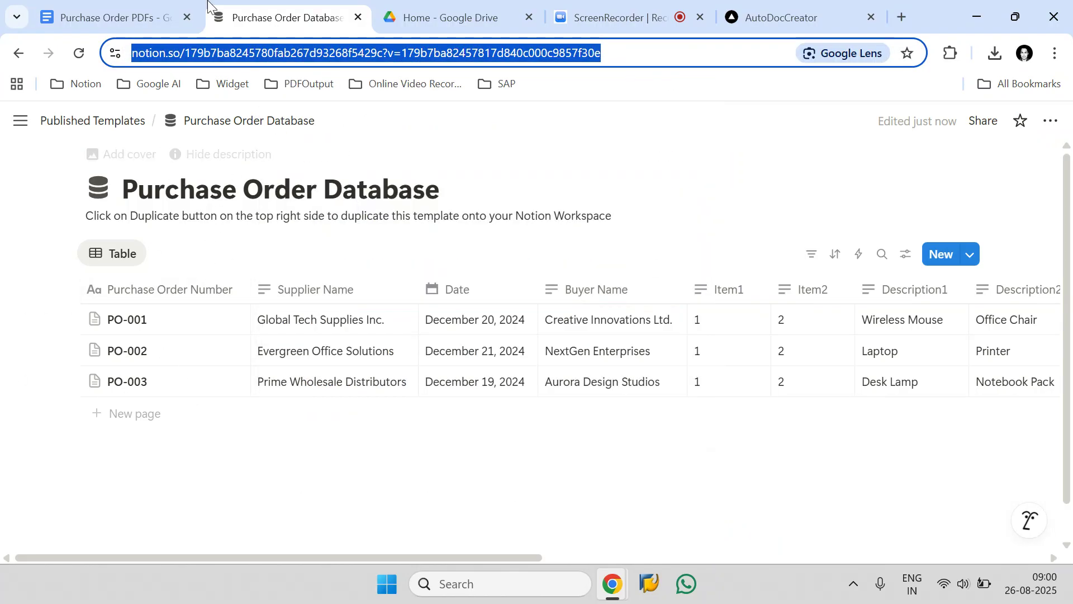
{"action": "left_click", "coordinate": [139, 18]}
{"action": "left_click", "coordinate": [443, 292]}
{"action": "right_click", "coordinate": [444, 291]}
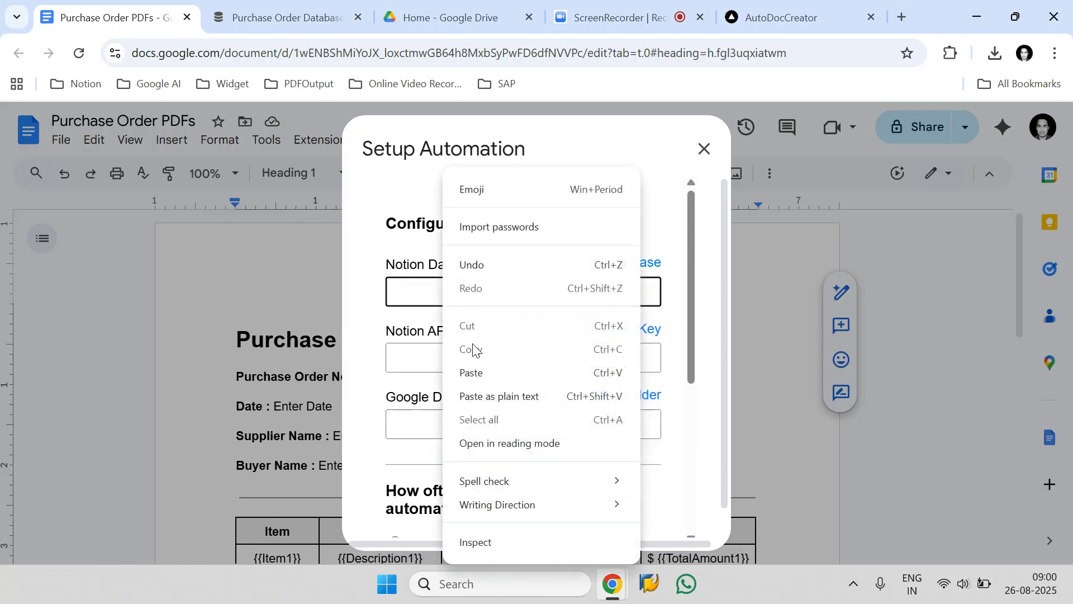
{"action": "left_click", "coordinate": [493, 376]}
Open Notion's integrations page from the API key link in the automation setup.
{"action": "left_click", "coordinate": [399, 332]}
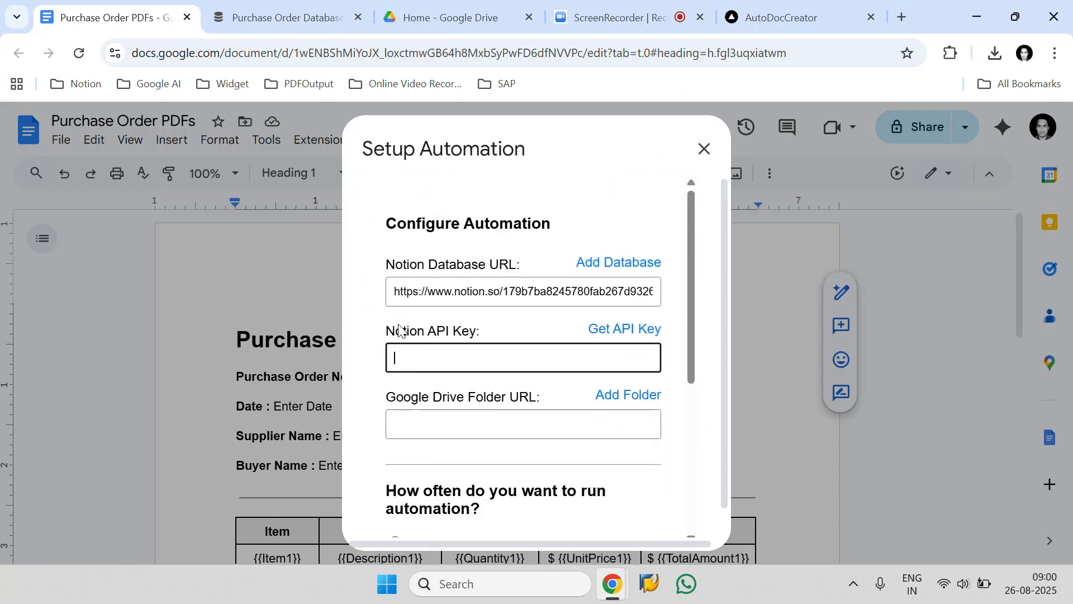
{"action": "left_click_drag", "start_coordinate": [389, 332], "coordinate": [483, 340]}
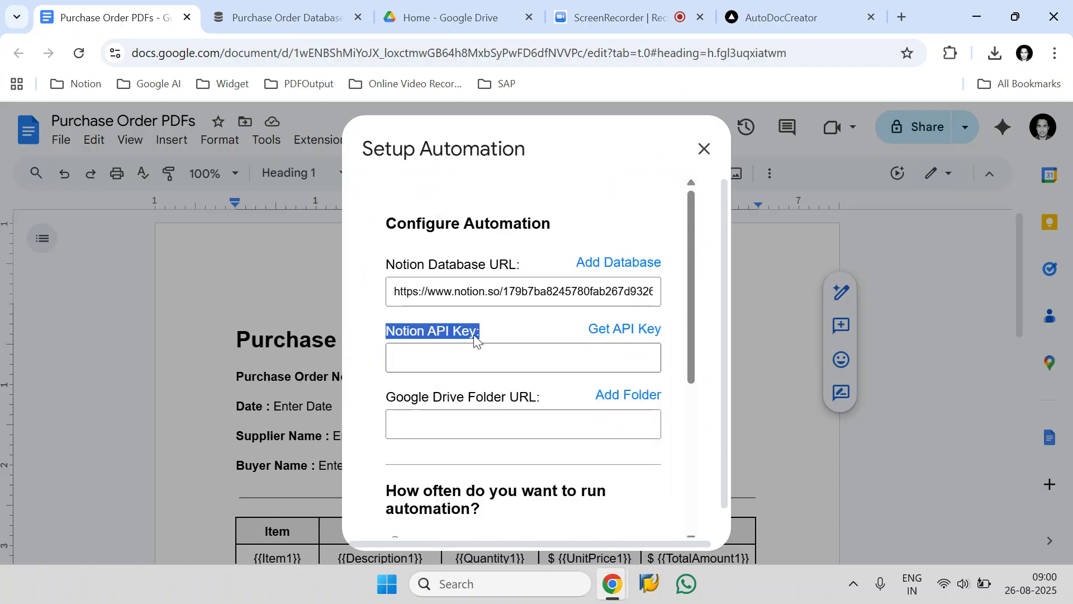
{"action": "left_click", "coordinate": [291, 24]}
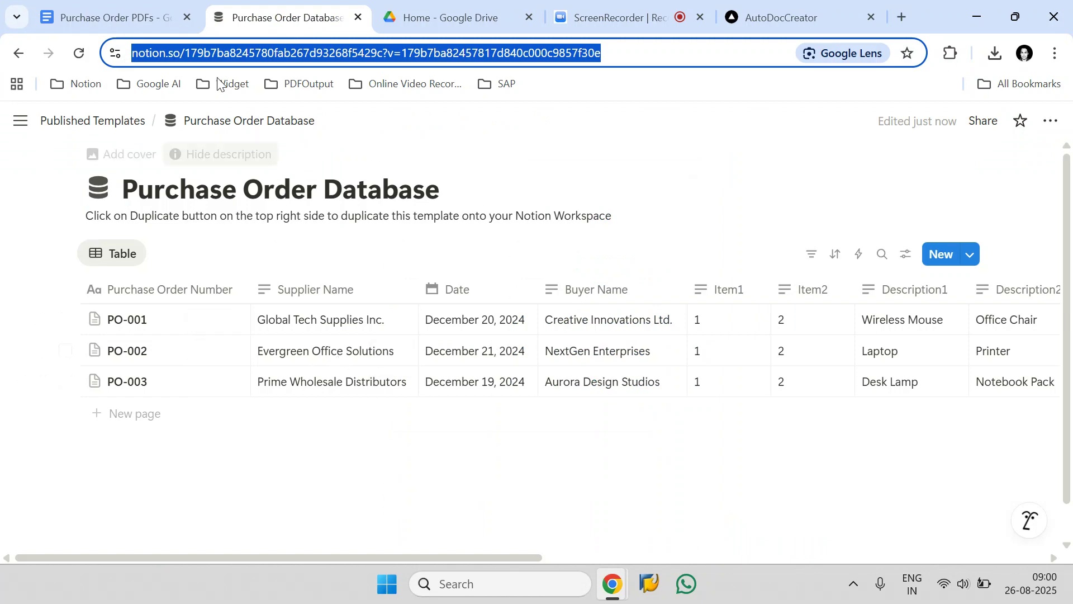
{"action": "left_click", "coordinate": [147, 11]}
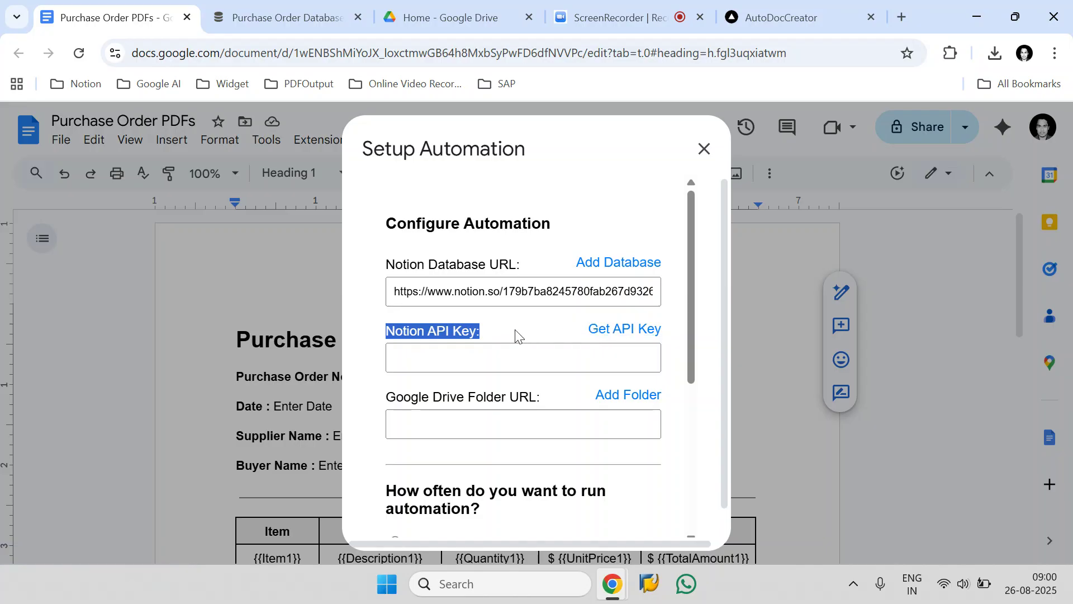
{"action": "left_click", "coordinate": [610, 343]}
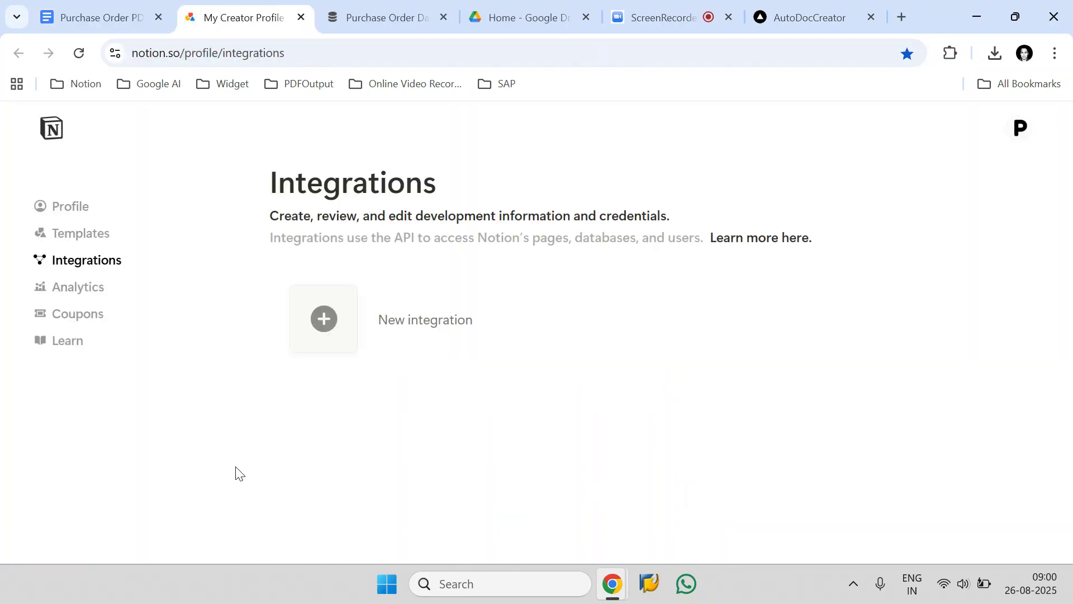
Create an internal Notion integration named PO Key associated with The Accountant Guy workspace.
{"action": "left_click", "coordinate": [318, 323]}
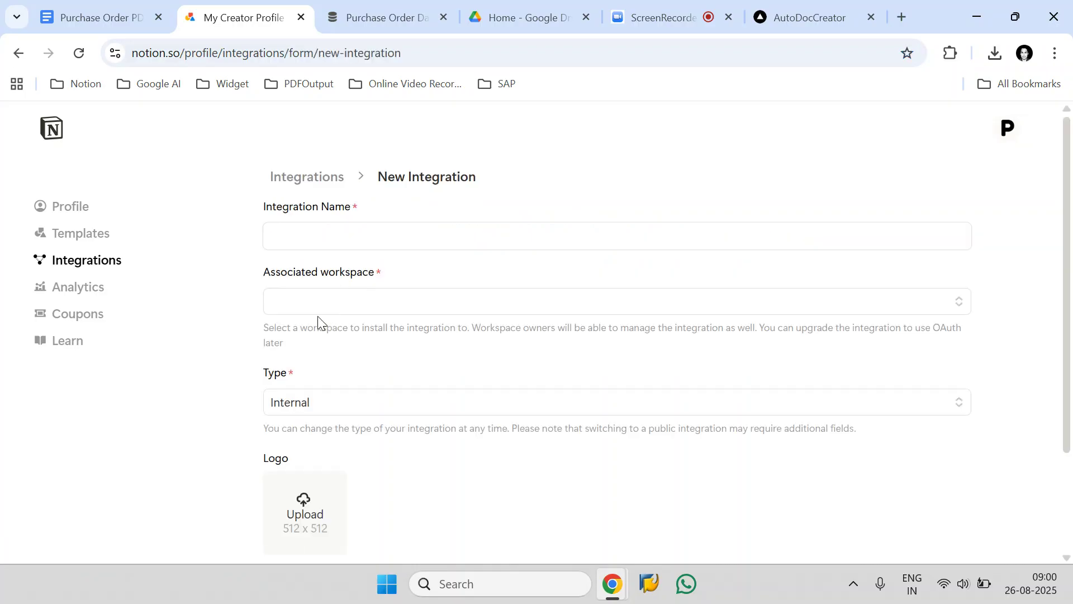
{"action": "left_click", "coordinate": [317, 240]}
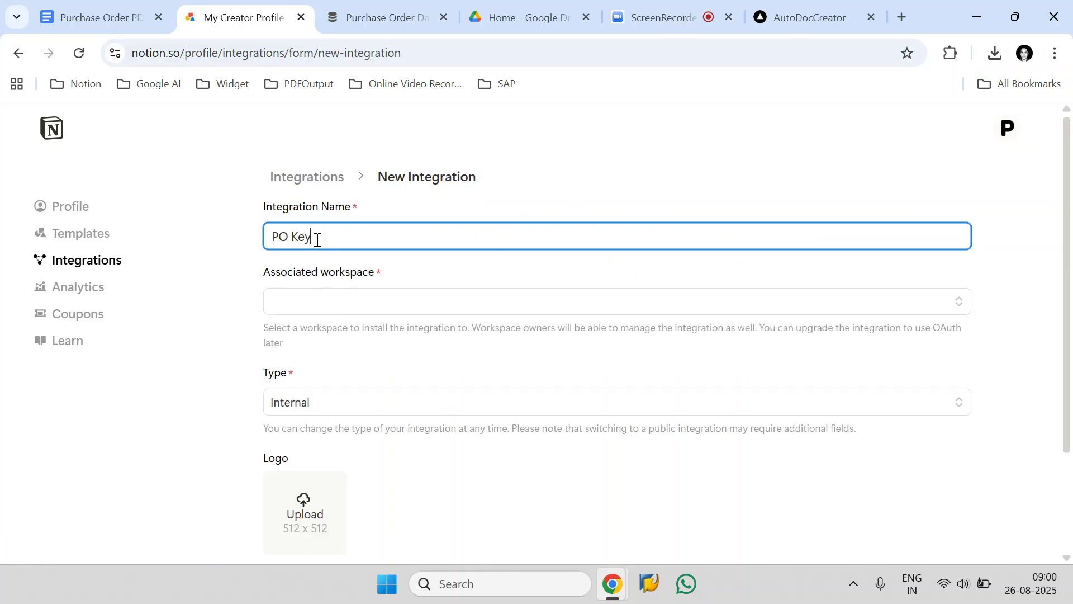
{"action": "left_click", "coordinate": [331, 297]}
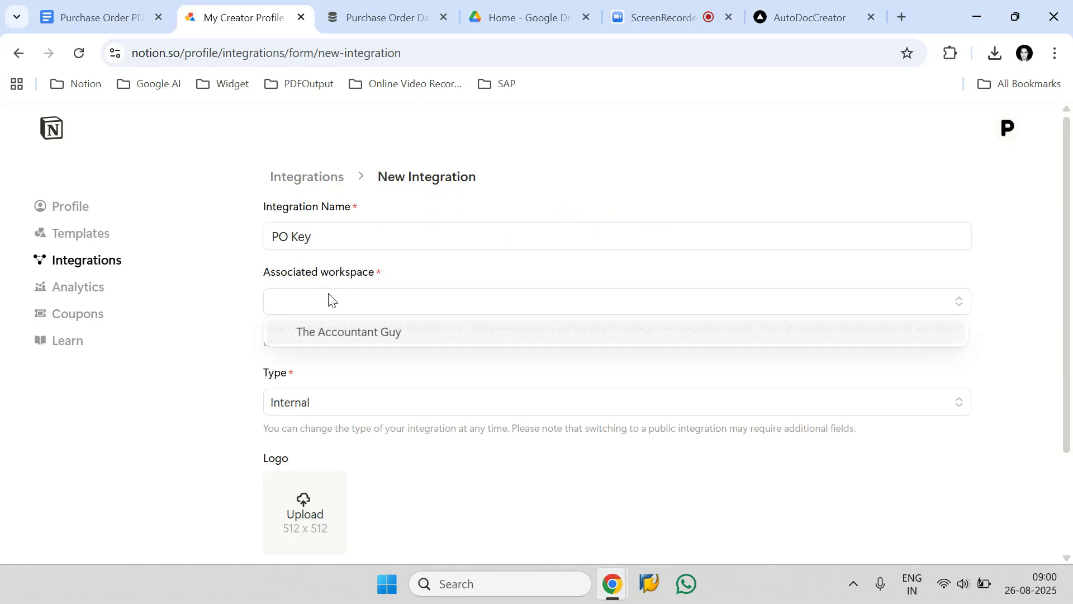
{"action": "left_click", "coordinate": [334, 335]}
{"action": "scroll", "coordinate": [1001, 436], "scroll_direction": "down", "scroll_amount": 3}
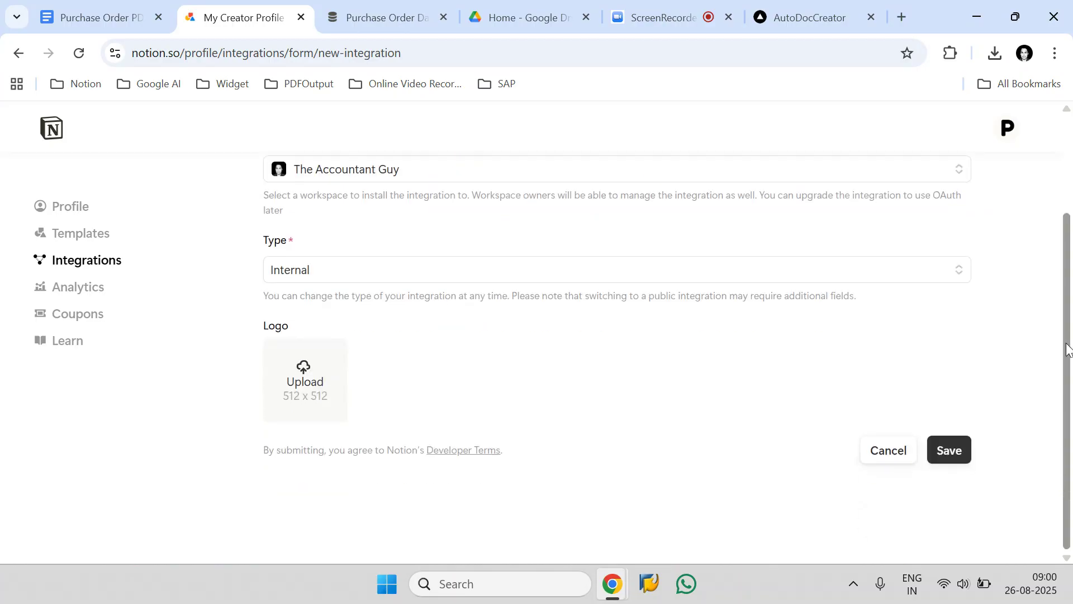
{"action": "left_click", "coordinate": [963, 450]}
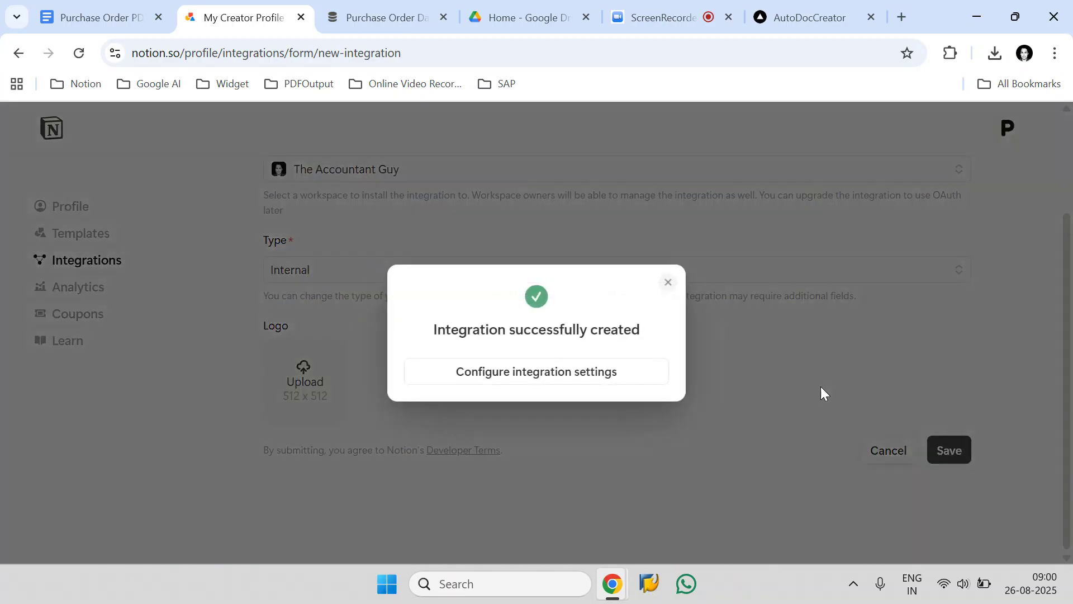
Reveal and copy the PO Key integration's internal integration secret from its configuration settings.
{"action": "left_click", "coordinate": [535, 381]}
{"action": "scroll", "coordinate": [535, 385], "scroll_direction": "down", "scroll_amount": 6}
{"action": "scroll", "coordinate": [535, 386], "scroll_direction": "up", "scroll_amount": 3}
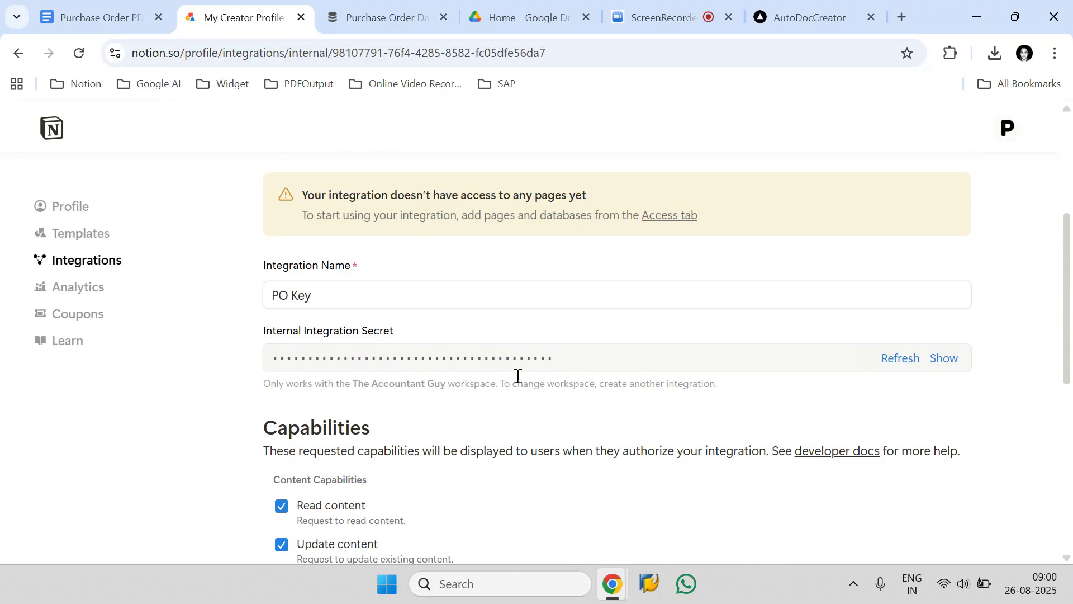
{"action": "left_click_drag", "start_coordinate": [266, 344], "coordinate": [409, 337]}
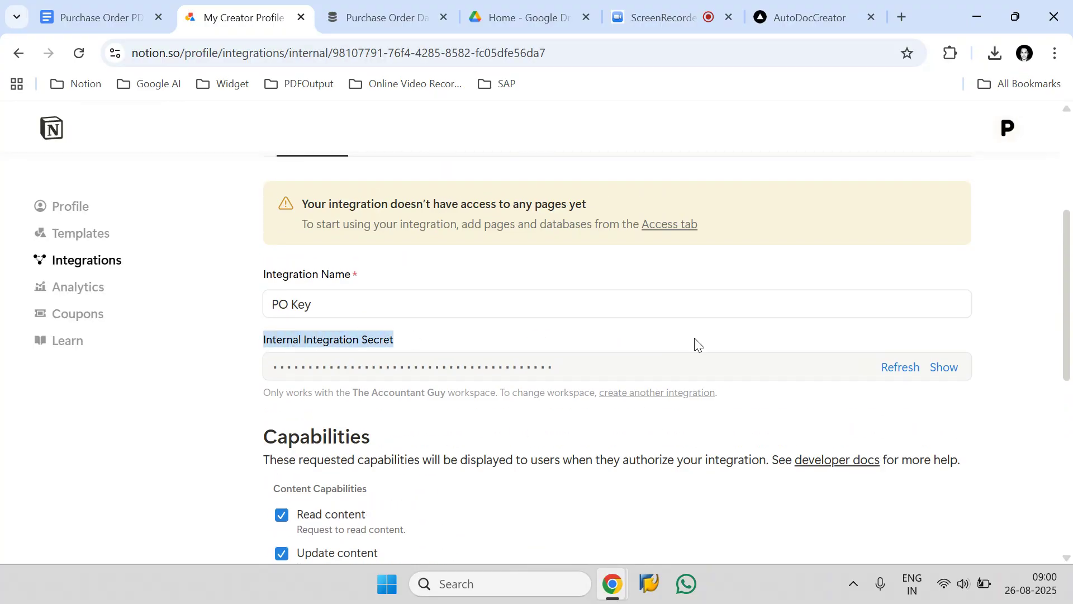
{"action": "left_click", "coordinate": [936, 369]}
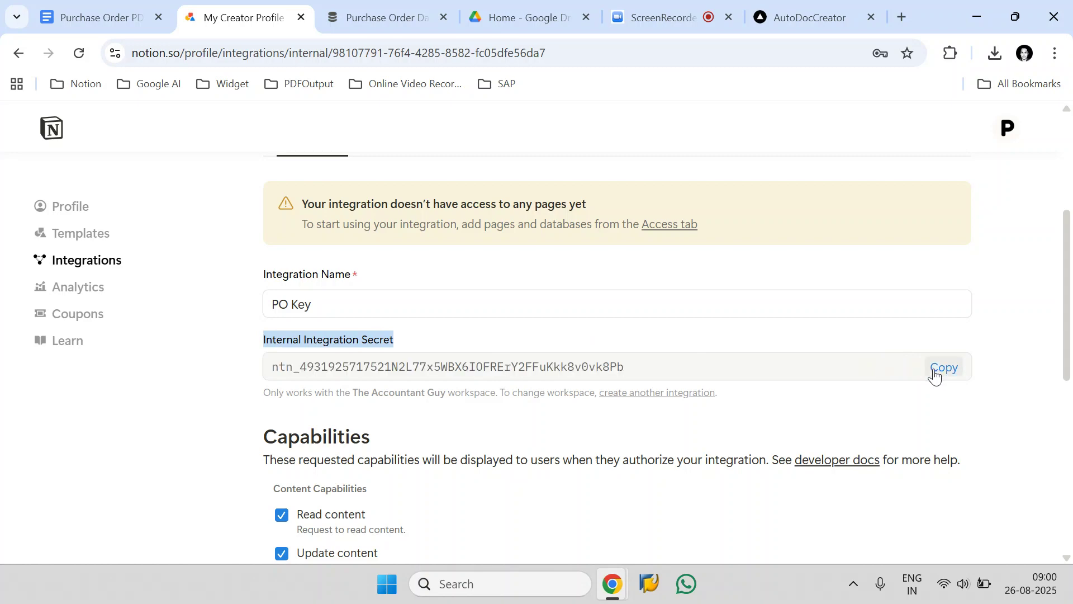
{"action": "left_click", "coordinate": [936, 370]}
Paste the copied integration secret as the Notion API Key in the document's automation setup.
{"action": "left_click", "coordinate": [132, 18]}
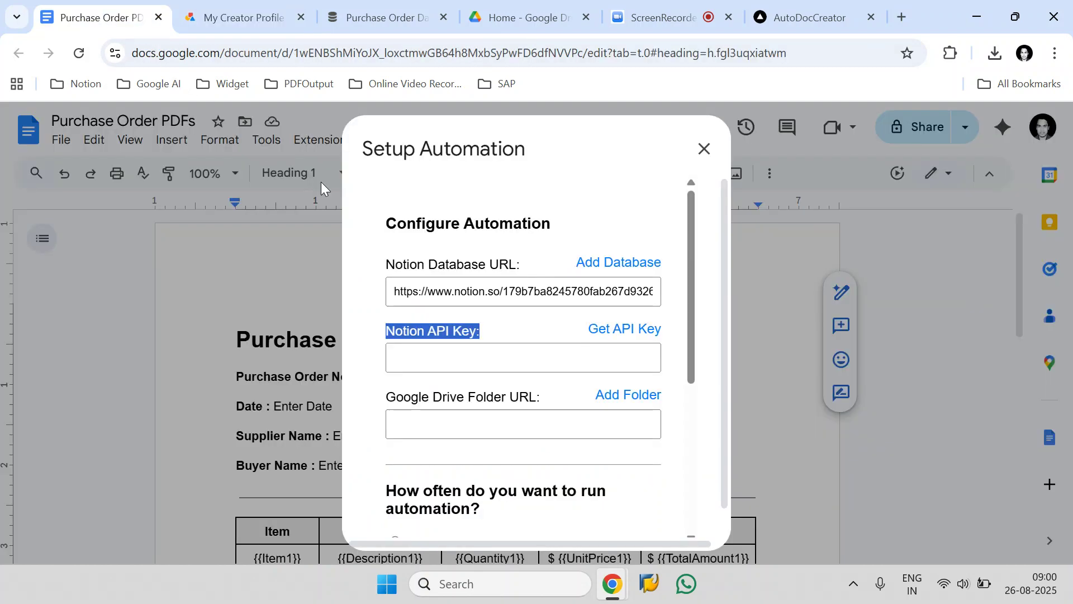
{"action": "left_click", "coordinate": [450, 358]}
{"action": "right_click", "coordinate": [450, 358]}
{"action": "left_click", "coordinate": [467, 372]}
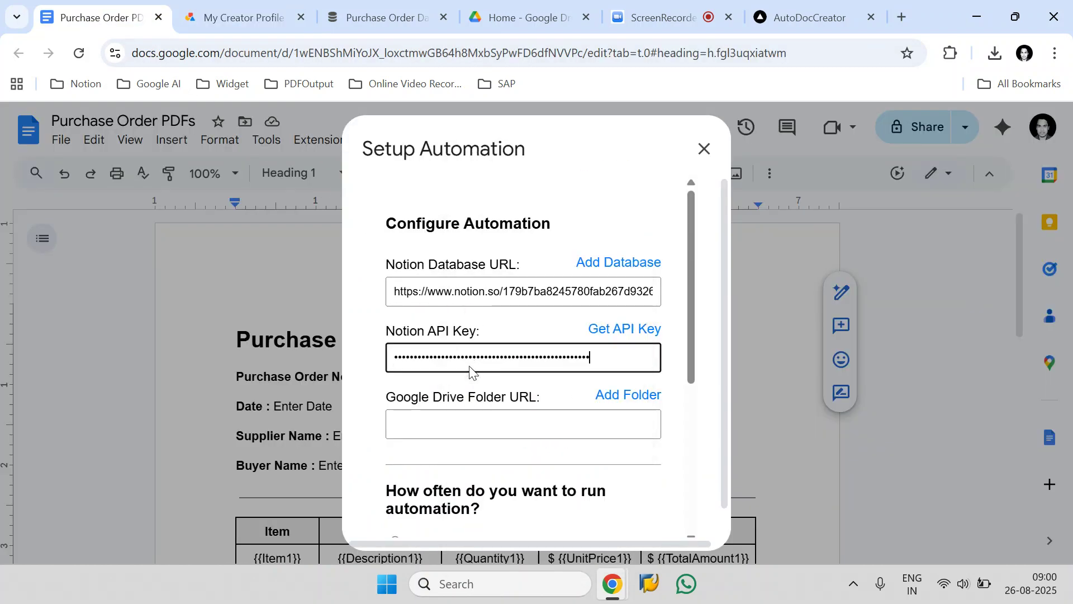
Connect the PO Key integration to Notion's Purchase Order Database and check its active connection.
{"action": "left_click", "coordinate": [380, 17]}
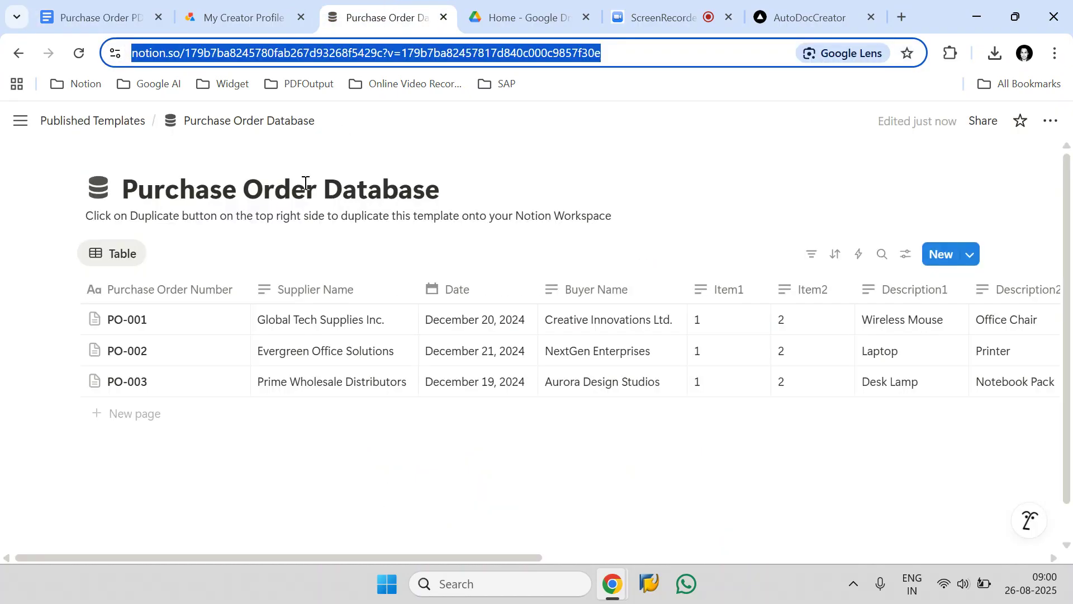
{"action": "left_click", "coordinate": [1050, 121]}
{"action": "scroll", "coordinate": [1015, 261], "scroll_direction": "down", "scroll_amount": 3}
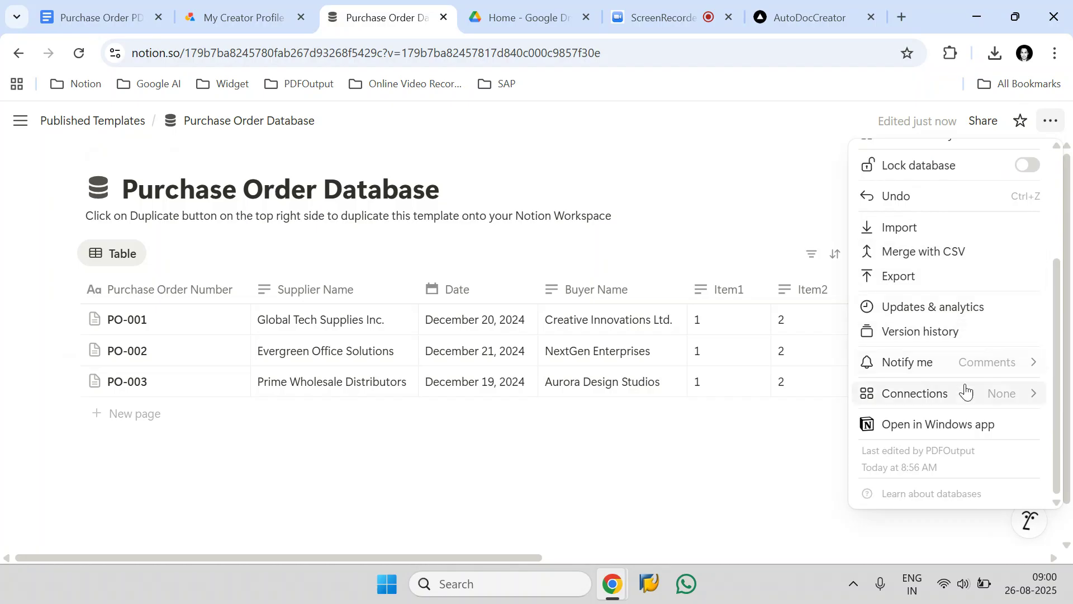
{"action": "left_click", "coordinate": [948, 395]}
{"action": "type", "text": "PO Ke"}
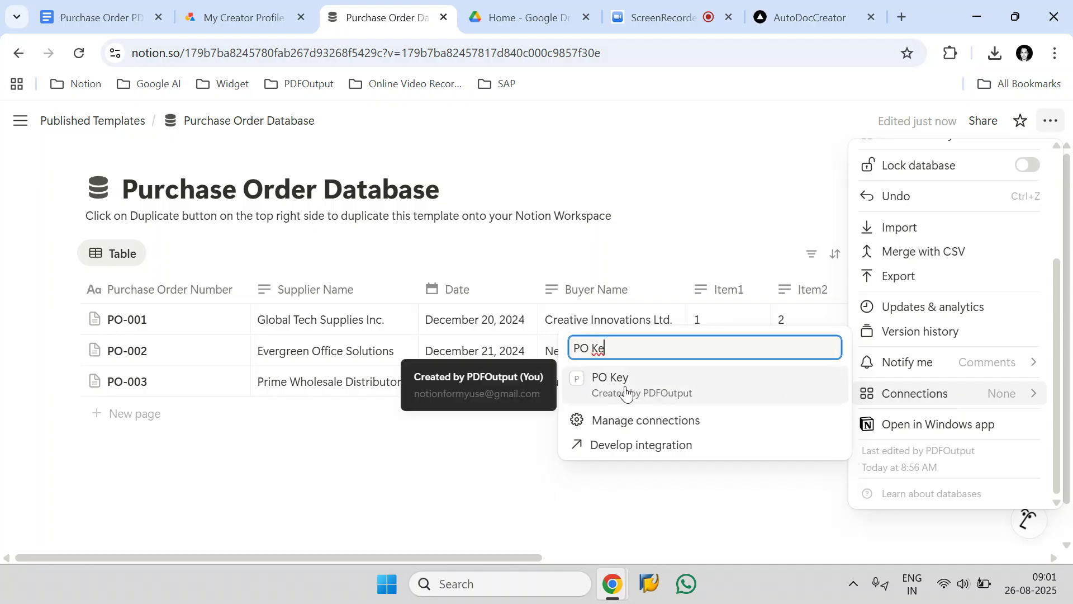
{"action": "left_click", "coordinate": [752, 396]}
{"action": "left_click", "coordinate": [613, 451]}
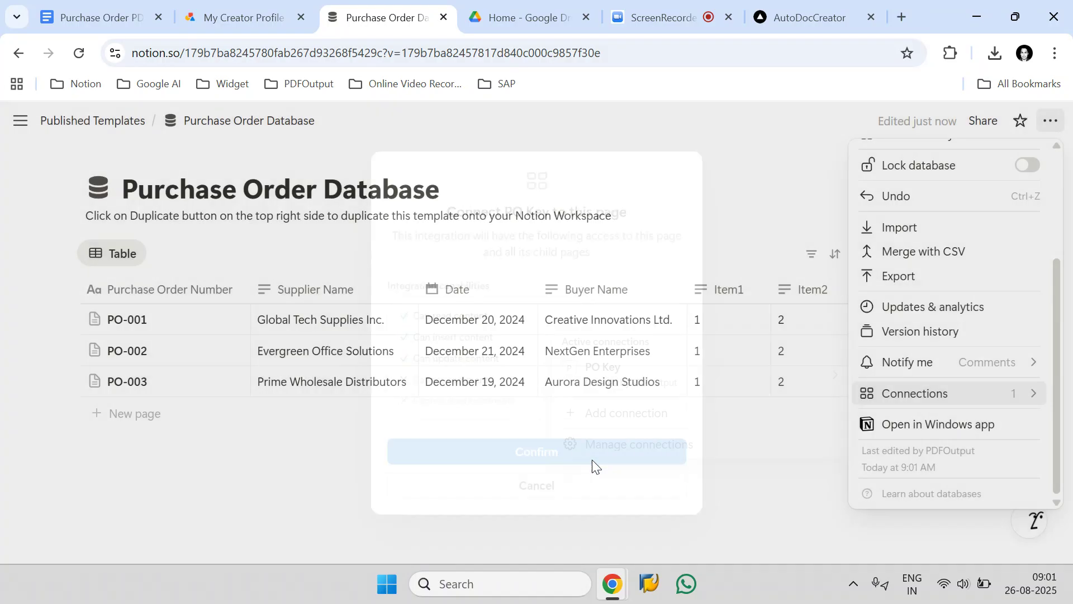
{"action": "mouse_move", "coordinate": [881, 391]}
{"action": "mouse_move", "coordinate": [640, 380]}
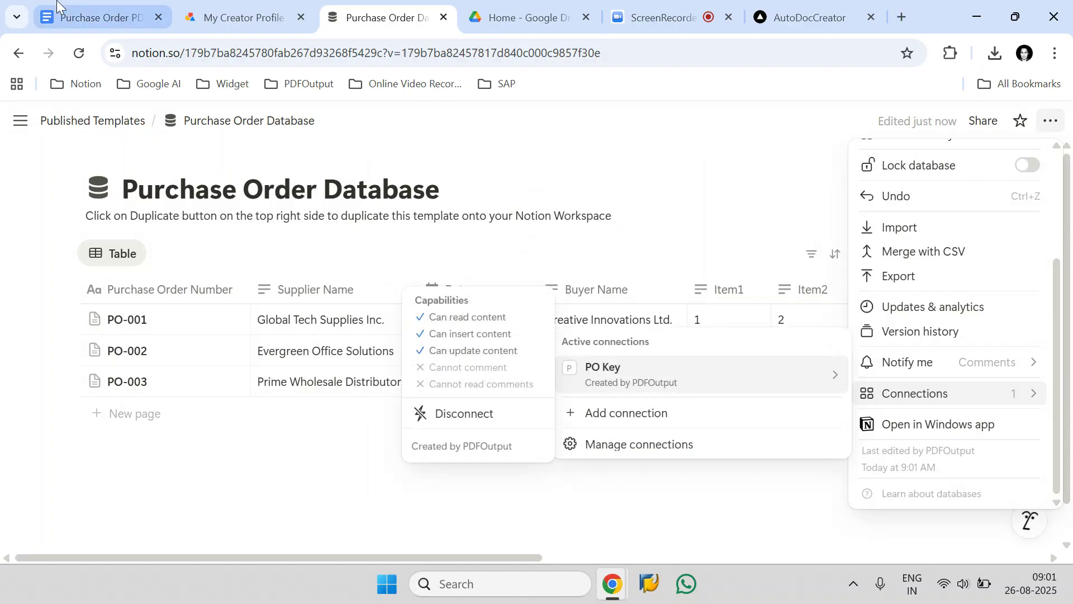
Copy the web address of the Purchase Order PDFs folder in Google Drive and paste it as the Google Drive Folder URL in the automation setup.
{"action": "left_click", "coordinate": [90, 16]}
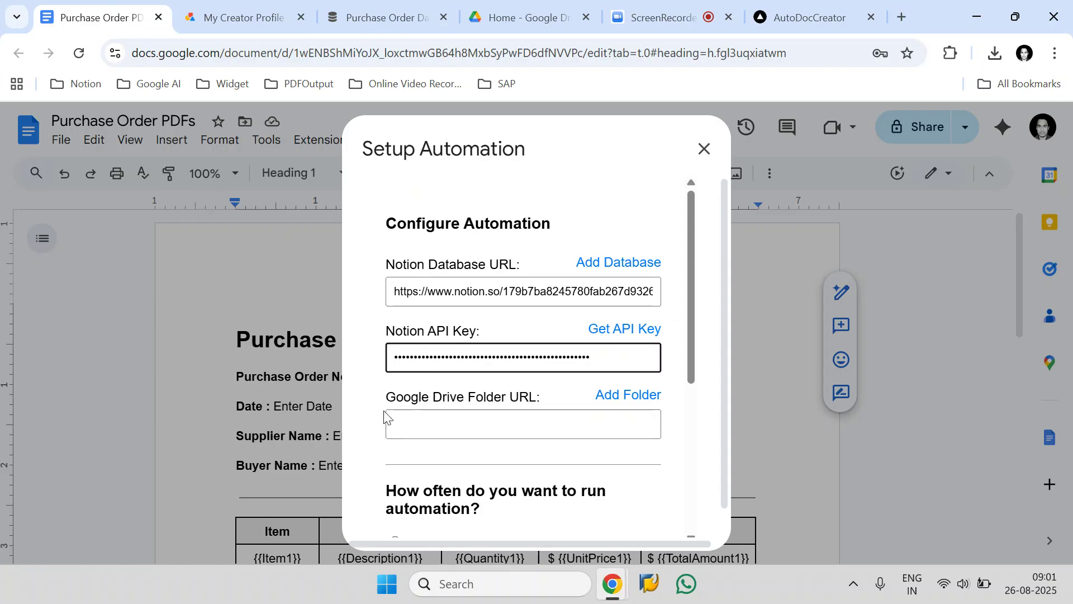
{"action": "left_click_drag", "start_coordinate": [382, 397], "coordinate": [546, 399]}
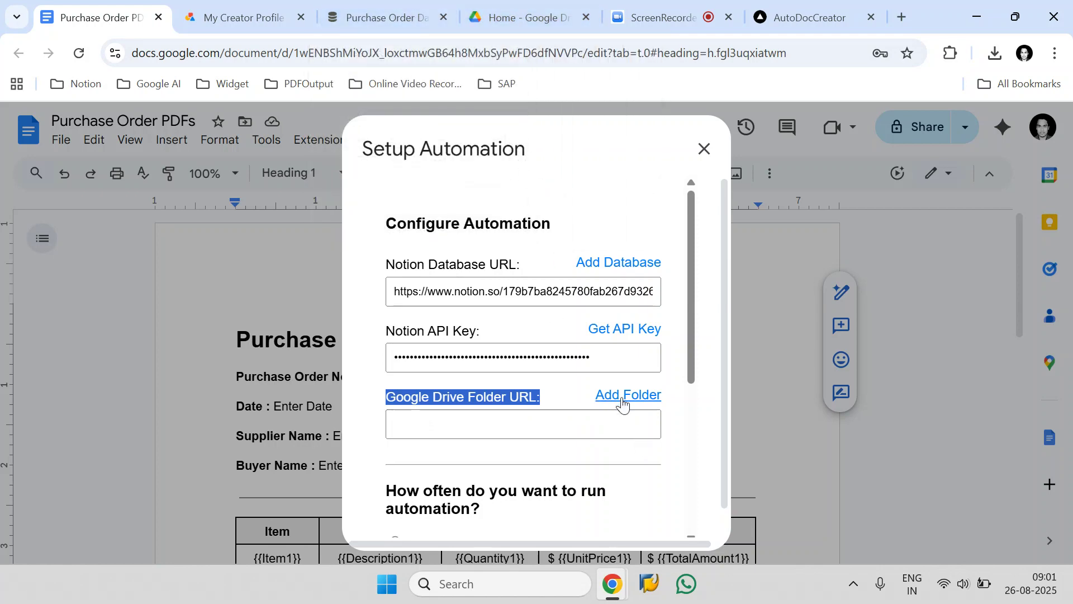
{"action": "left_click", "coordinate": [524, 17]}
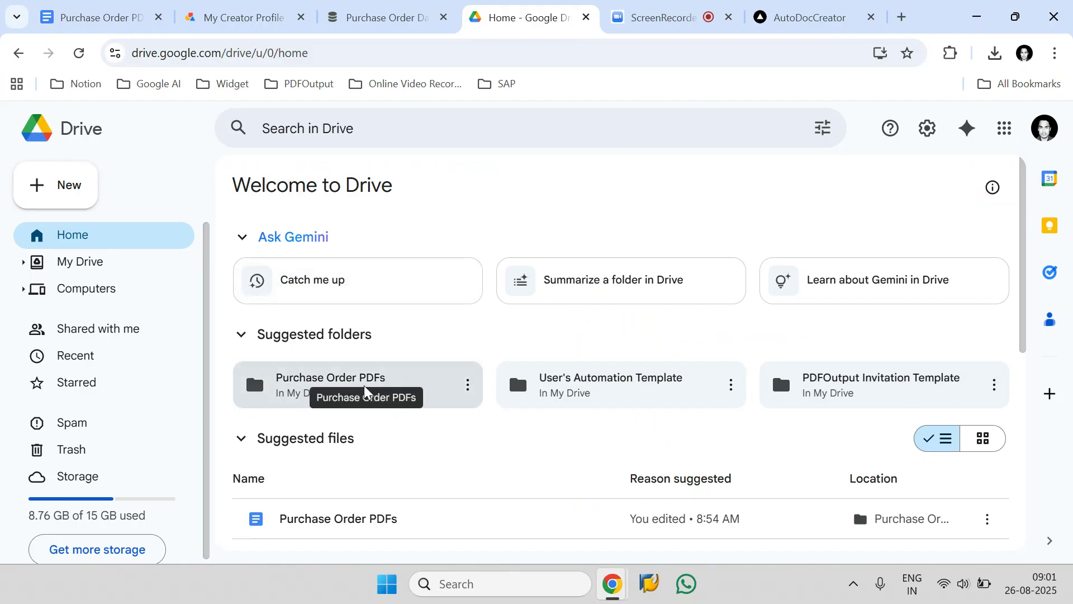
{"action": "double_click", "coordinate": [412, 374]}
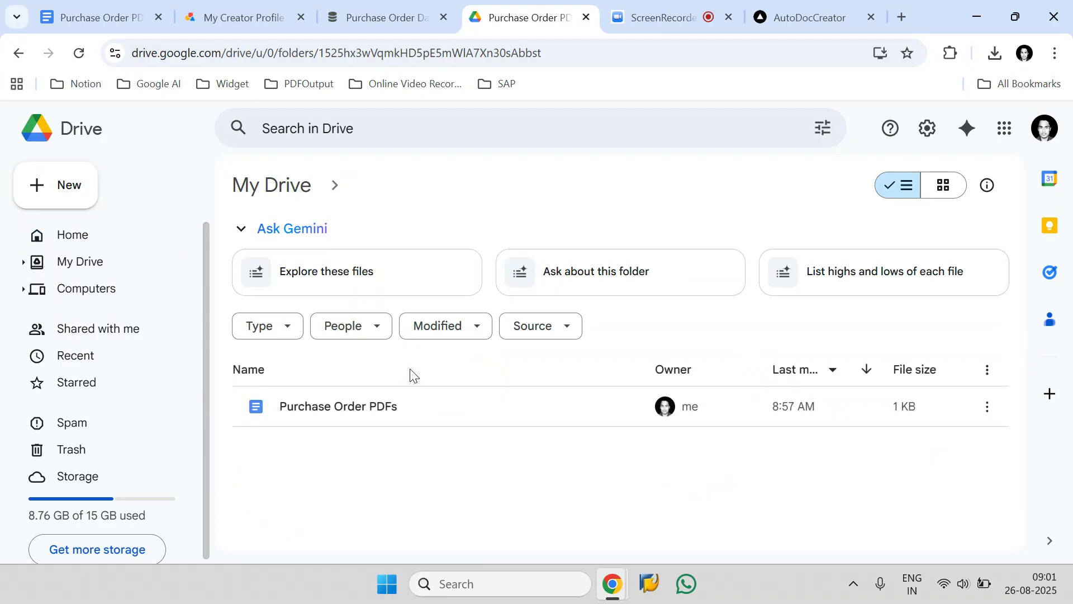
{"action": "left_click", "coordinate": [563, 58]}
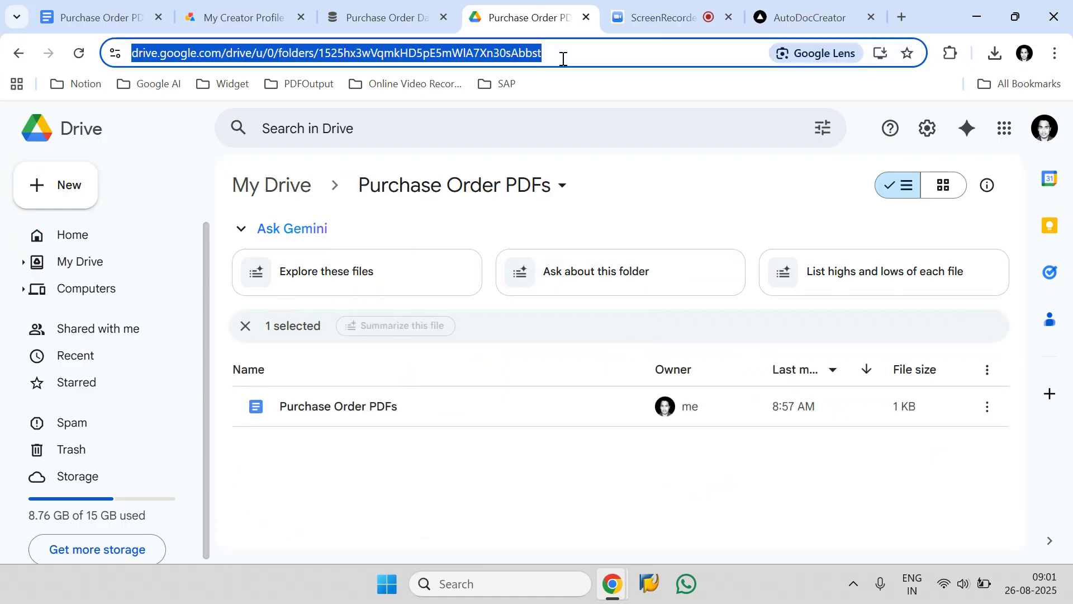
{"action": "right_click", "coordinate": [451, 60]}
{"action": "left_click", "coordinate": [504, 210]}
{"action": "left_click", "coordinate": [92, 17]}
{"action": "left_click", "coordinate": [447, 428]}
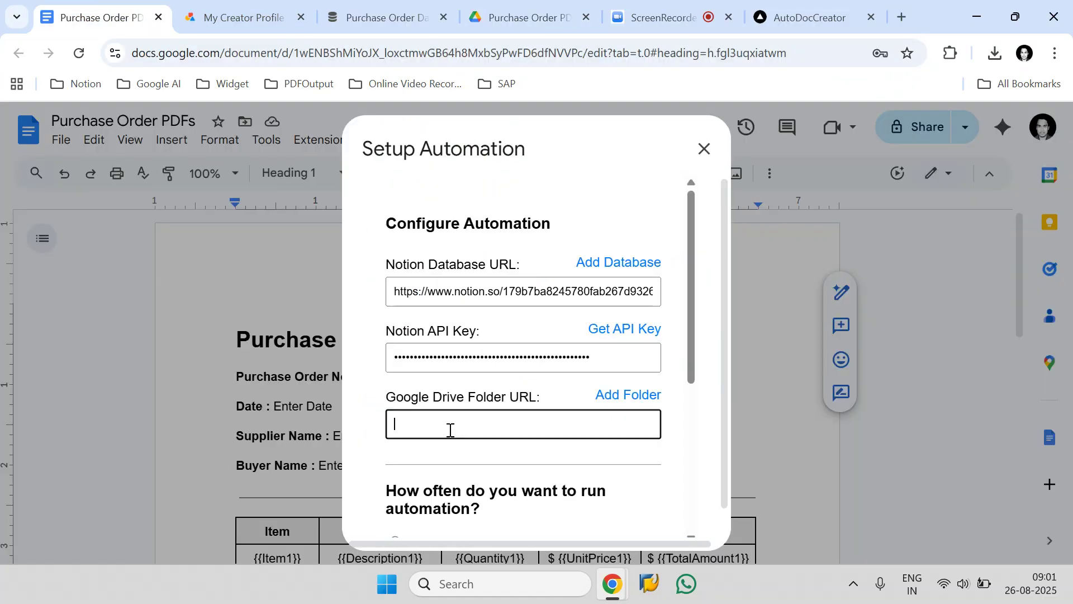
{"action": "right_click", "coordinate": [450, 432]}
{"action": "left_click", "coordinate": [479, 240]}
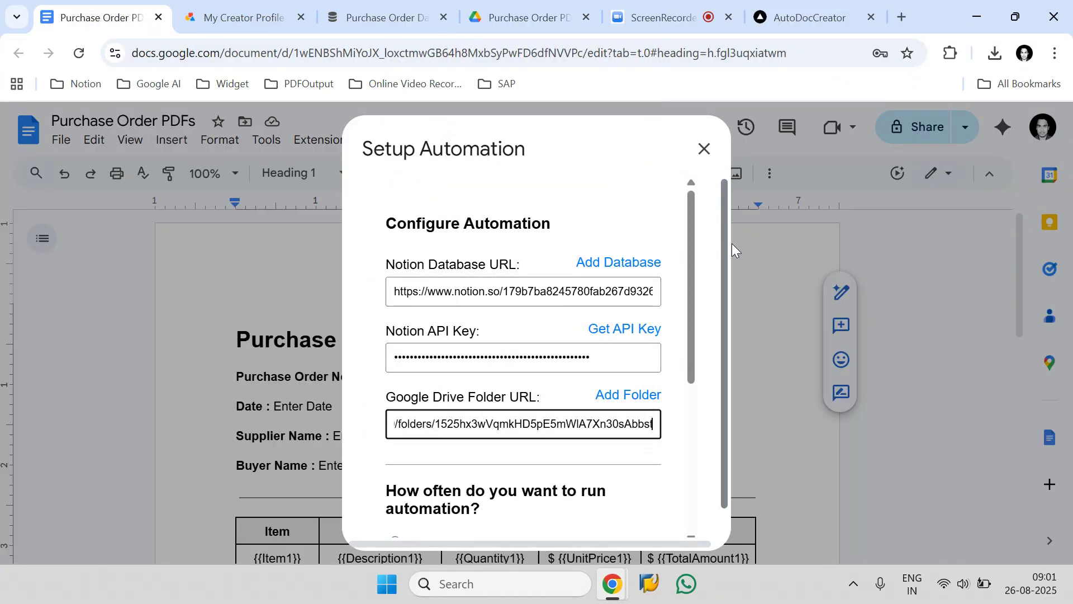
Schedule the automation to run on a custom interval of 5 minutes.
{"action": "left_click_drag", "start_coordinate": [692, 254], "coordinate": [692, 373]}
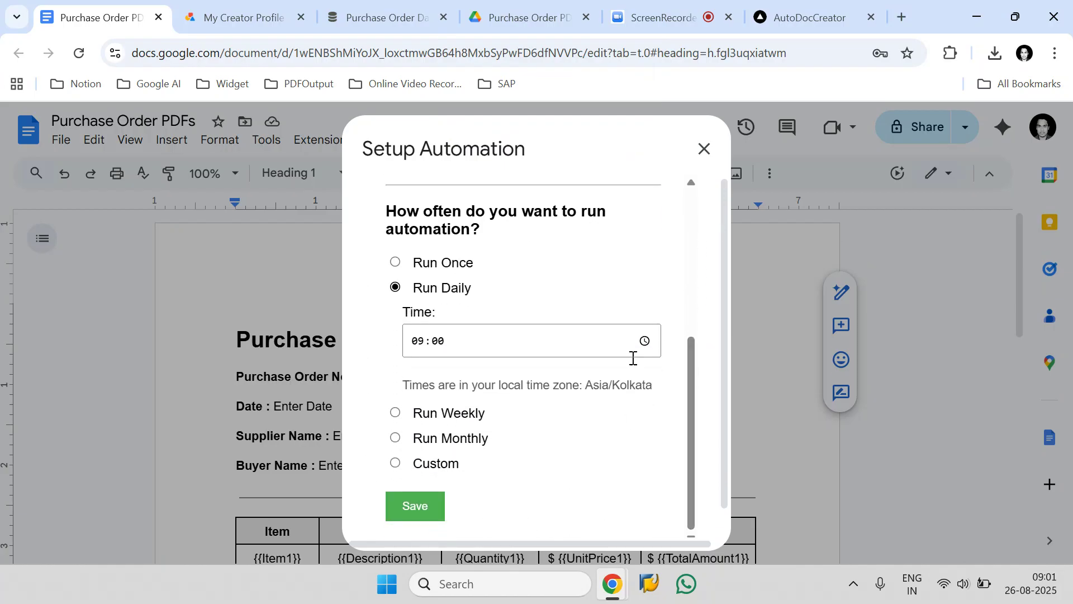
{"action": "left_click_drag", "start_coordinate": [390, 212], "coordinate": [479, 237]}
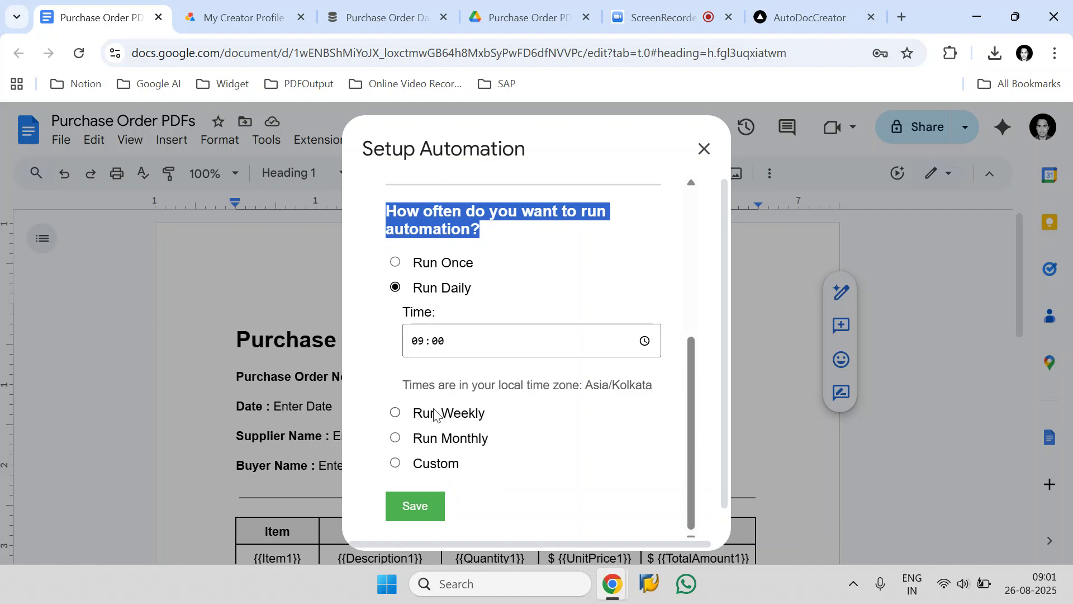
{"action": "left_click", "coordinate": [428, 471]}
{"action": "scroll", "coordinate": [453, 402], "scroll_direction": "down", "scroll_amount": 2}
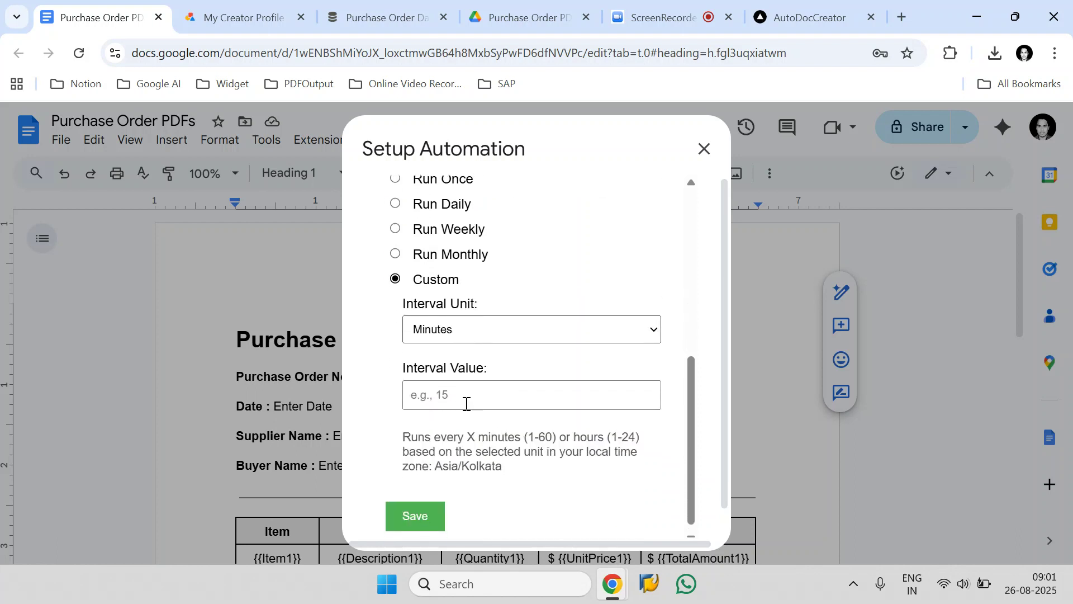
{"action": "left_click", "coordinate": [440, 397]}
{"action": "left_click", "coordinate": [477, 330]}
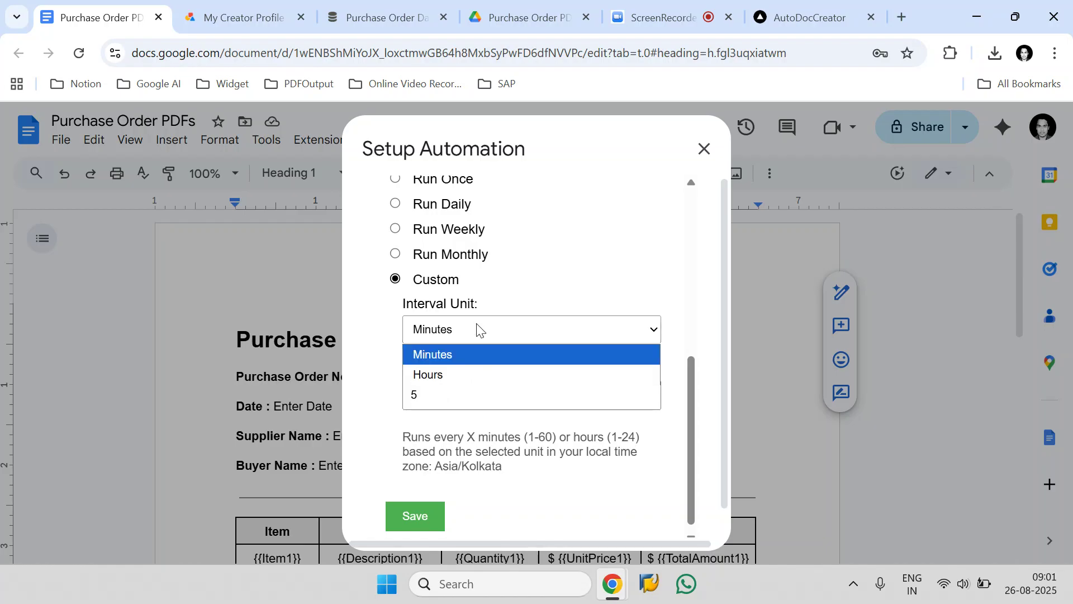
{"action": "left_click", "coordinate": [463, 355]}
{"action": "scroll", "coordinate": [475, 338], "scroll_direction": "up", "scroll_amount": 2}
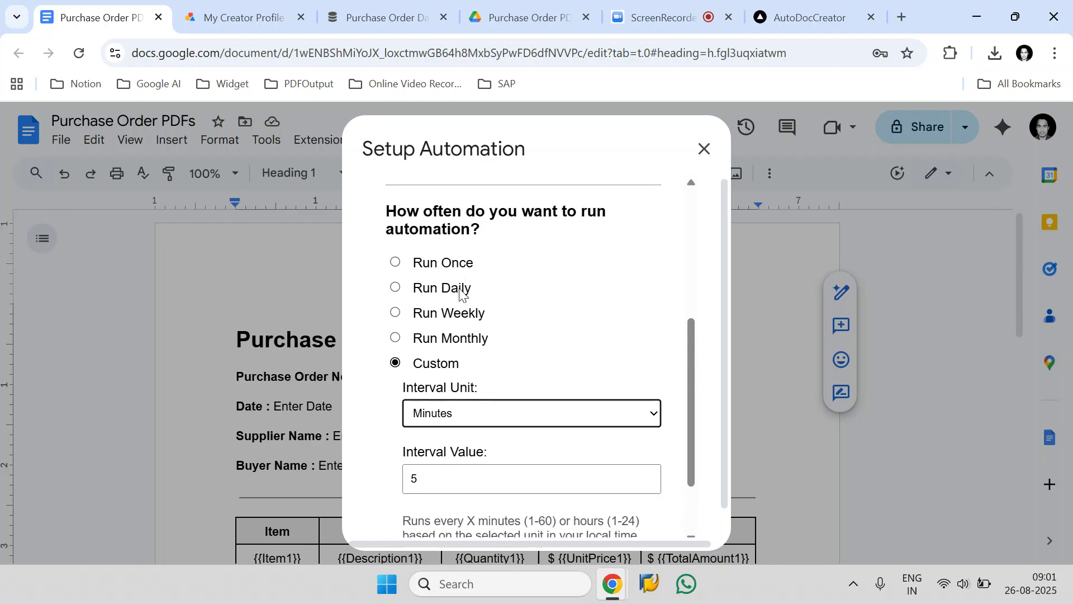
{"action": "scroll", "coordinate": [445, 332], "scroll_direction": "down", "scroll_amount": 2}
{"action": "double_click", "coordinate": [428, 393]}
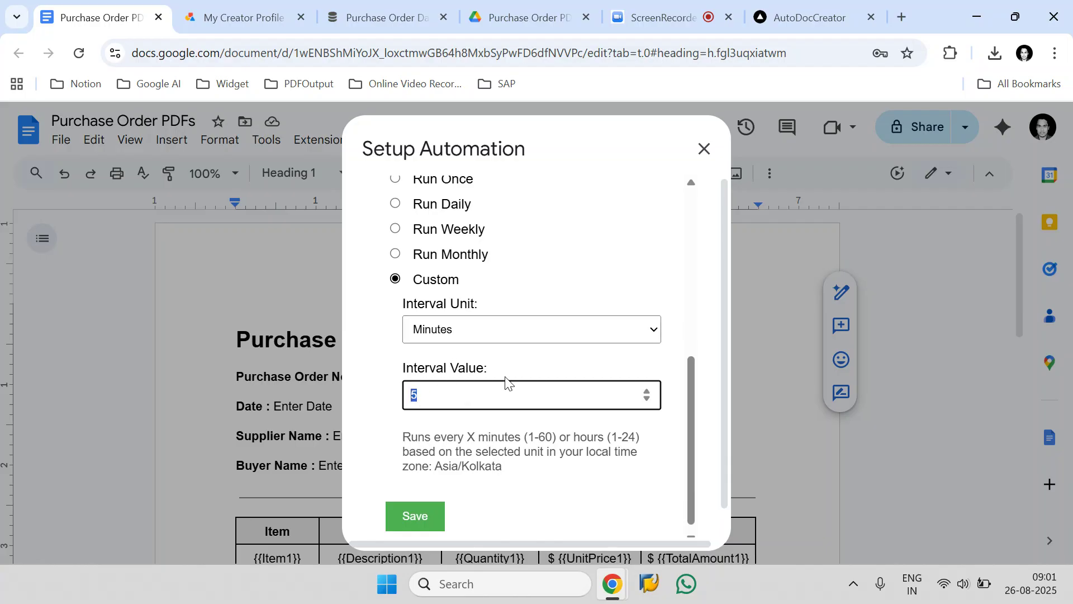
Dismiss the open options on Notion's Purchase Order Database and save the automation setup in the document.
{"action": "left_click", "coordinate": [377, 18]}
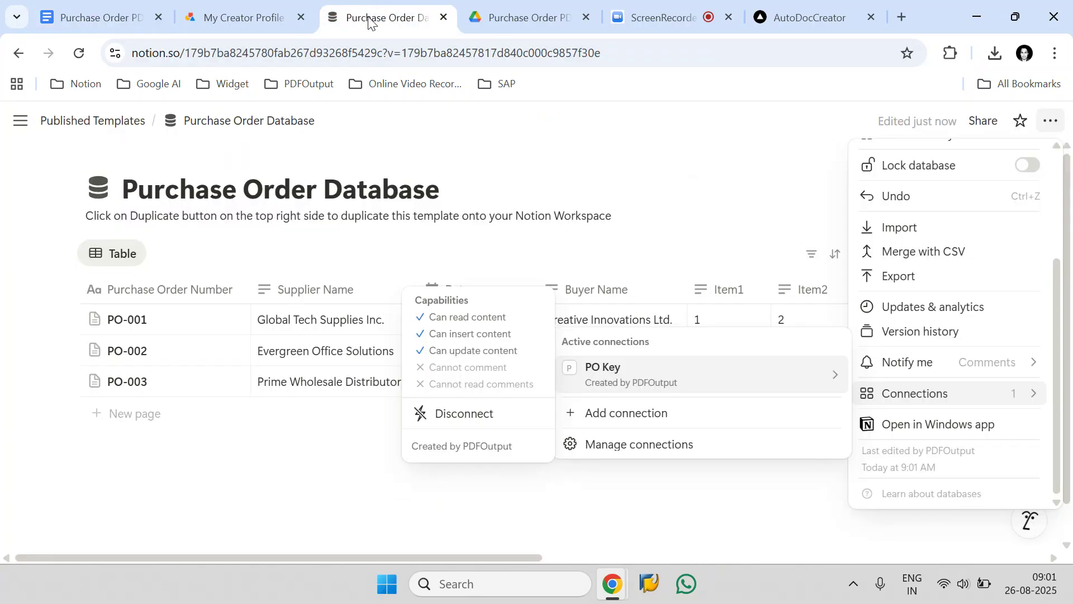
{"action": "left_click", "coordinate": [174, 445]}
{"action": "left_click", "coordinate": [135, 7]}
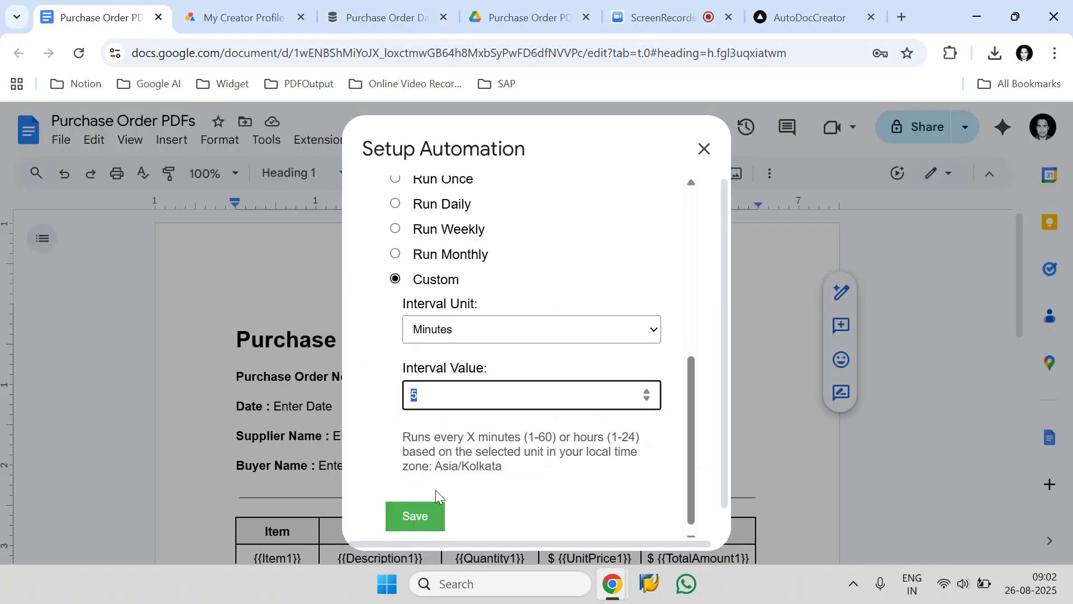
{"action": "left_click", "coordinate": [415, 509]}
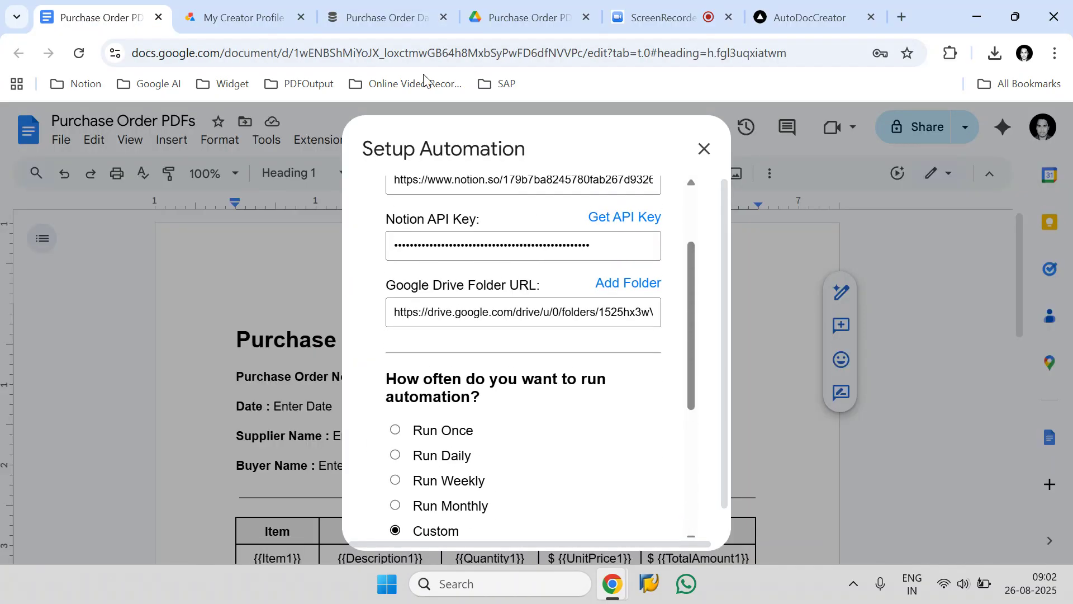
Check the GeneratePDF and PDF file columns of the Notion database and open AutoDocCreator's Map Fields in the Purchase Order PDFs document.
{"action": "left_click", "coordinate": [377, 18]}
{"action": "left_click_drag", "start_coordinate": [362, 557], "coordinate": [930, 547]}
{"action": "left_click_drag", "start_coordinate": [837, 554], "coordinate": [1025, 553]}
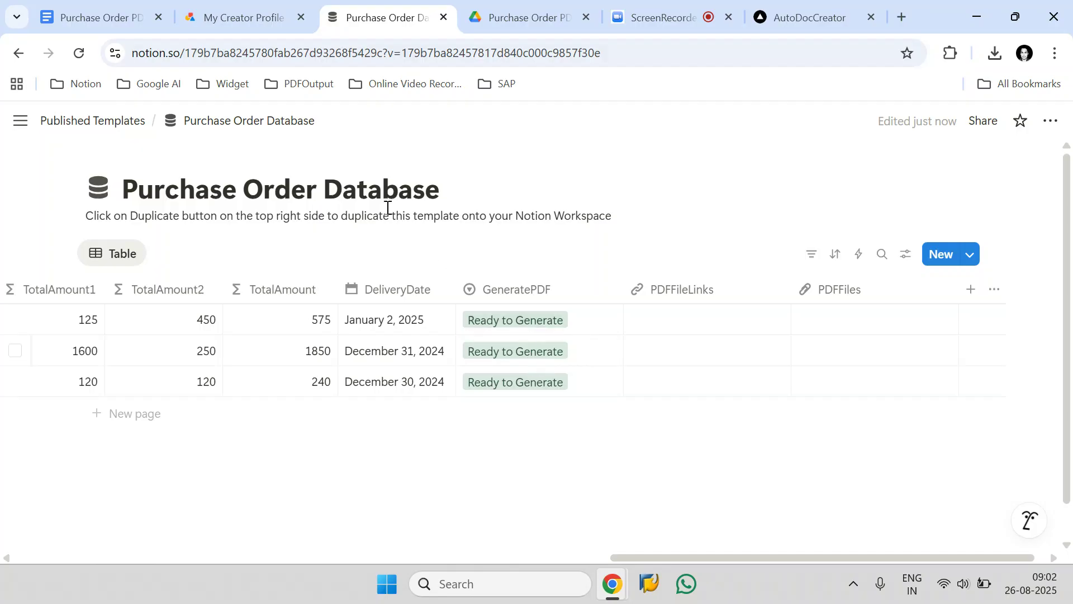
{"action": "left_click", "coordinate": [95, 18]}
{"action": "left_click", "coordinate": [581, 375]}
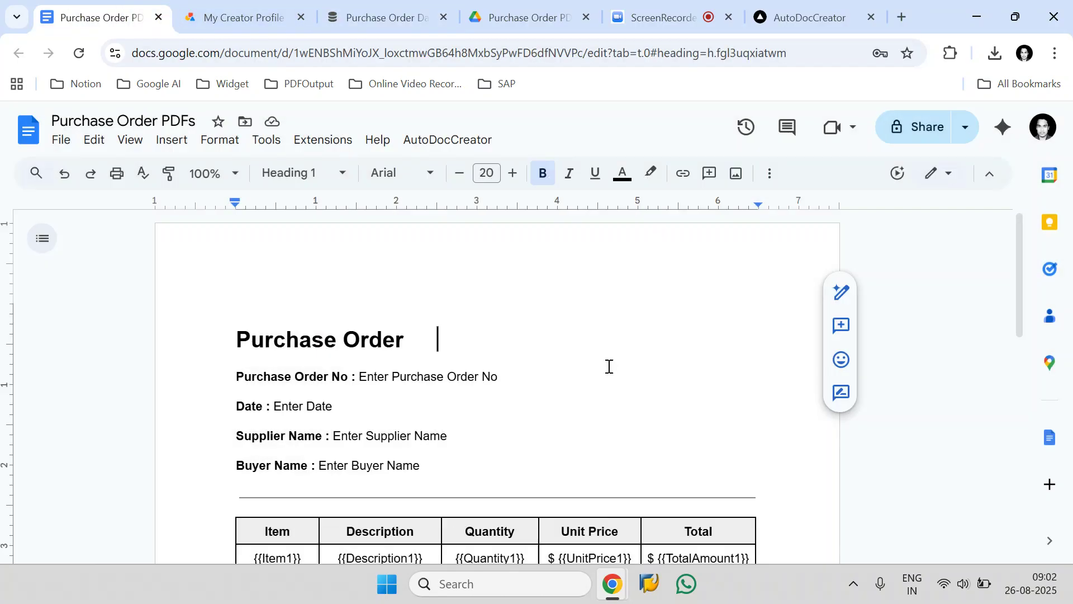
{"action": "left_click", "coordinate": [447, 139]}
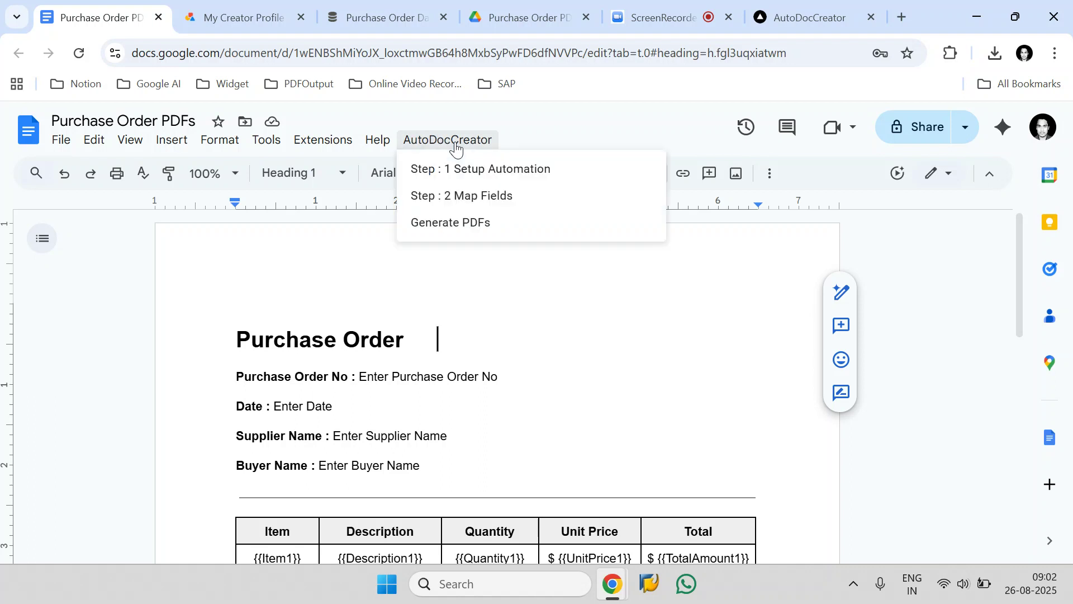
{"action": "left_click", "coordinate": [555, 200]}
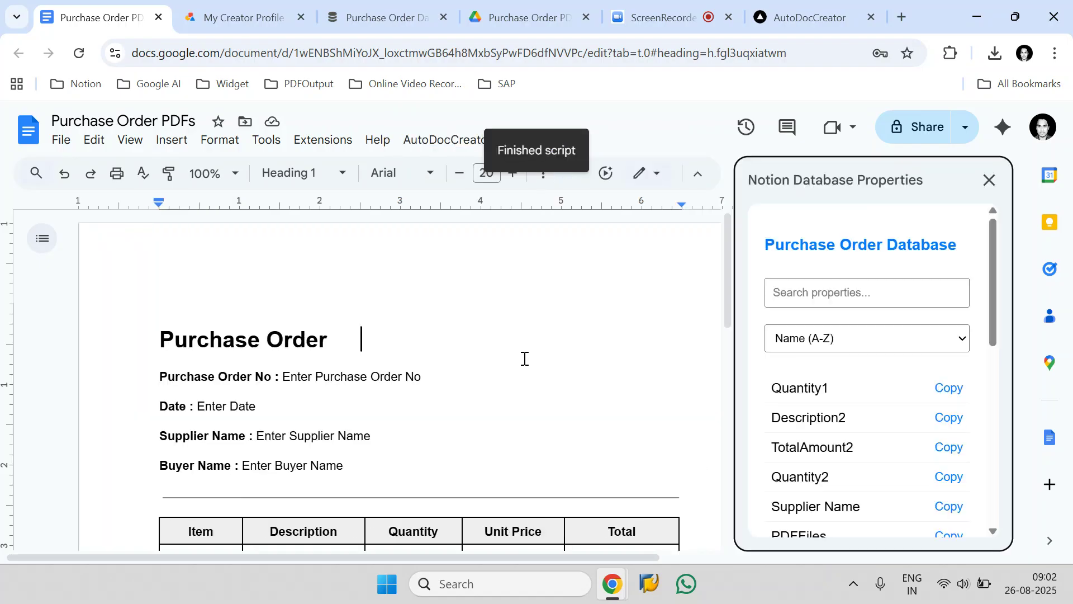
Find the Purchase Order Number property and replace the "Enter Purchase Order No" text with its {{Purchase Order Number}} placeholder.
{"action": "left_click_drag", "start_coordinate": [270, 372], "coordinate": [158, 381]}
{"action": "left_click", "coordinate": [840, 297]}
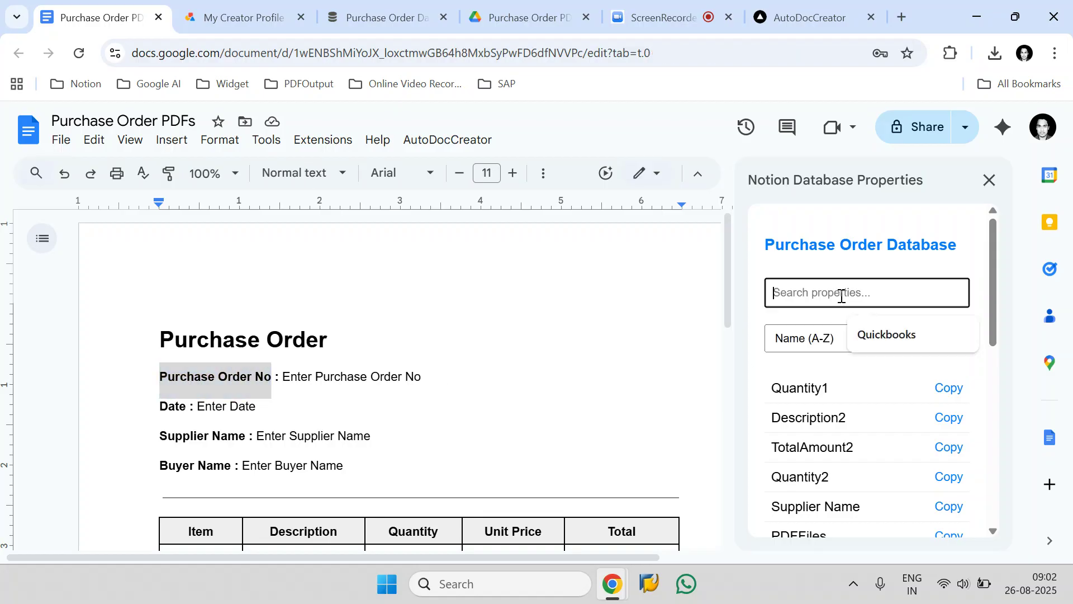
{"action": "type", "text": "Purch"}
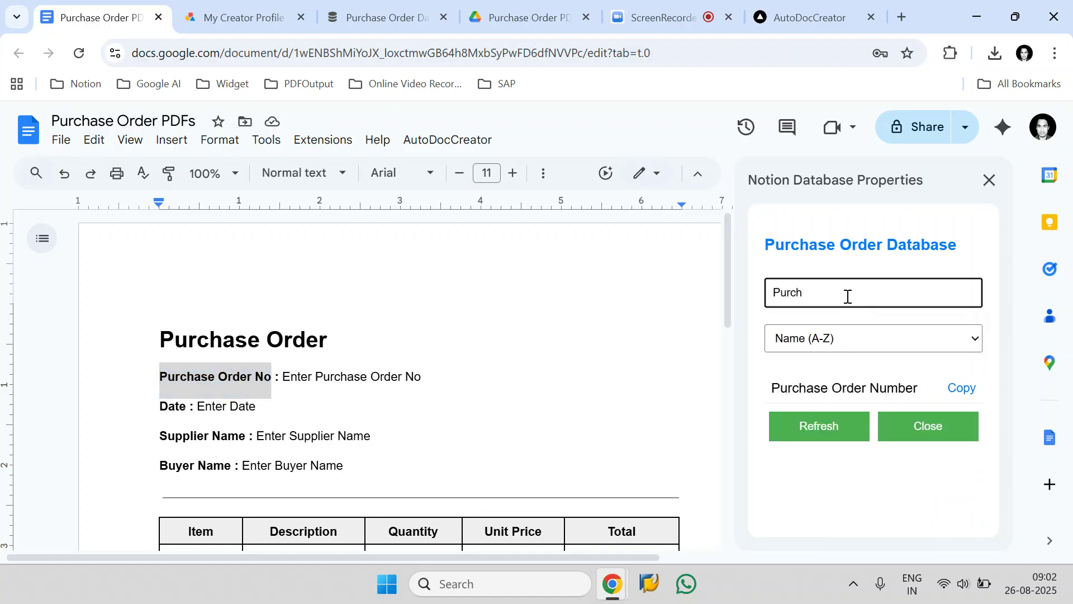
{"action": "left_click", "coordinate": [957, 389]}
{"action": "left_click_drag", "start_coordinate": [425, 382], "coordinate": [289, 380]}
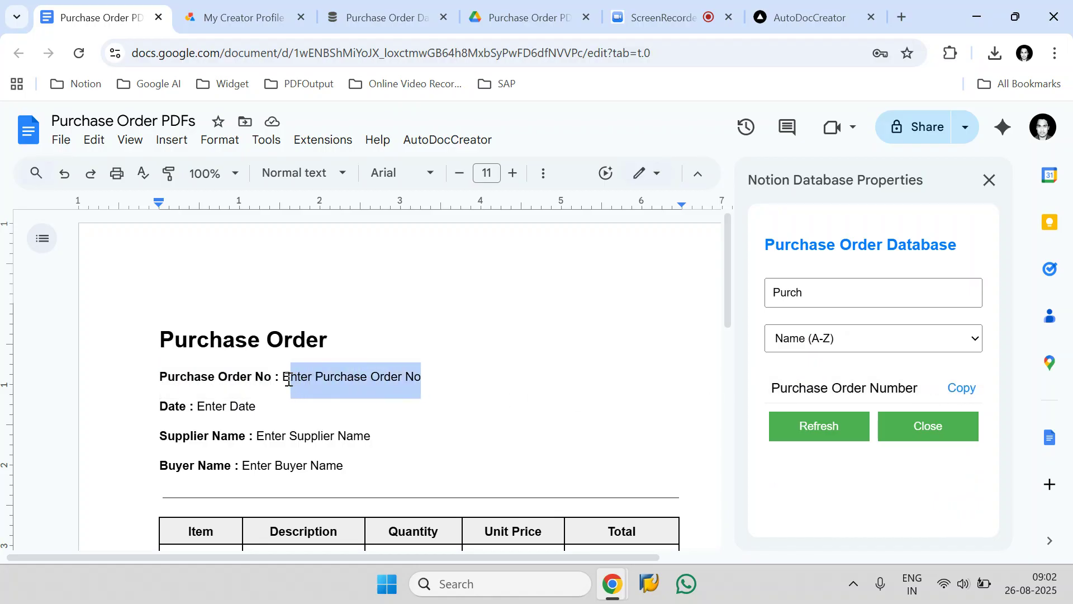
{"action": "key", "text": "BackSpace"}
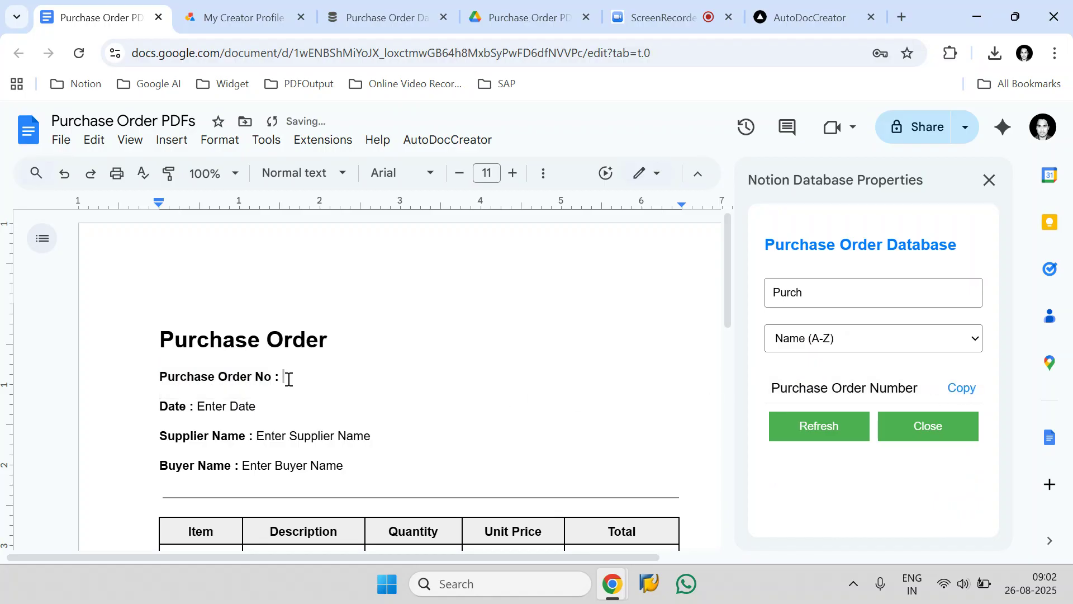
{"action": "key", "text": "ctrl+v"}
Find the Date property in the Notion database properties and replace the "Enter Date" text with its {{Date}} placeholder.
{"action": "left_click", "coordinate": [816, 290]}
{"action": "key", "text": "ctrl+a"}
{"action": "type", "text": "Da"}
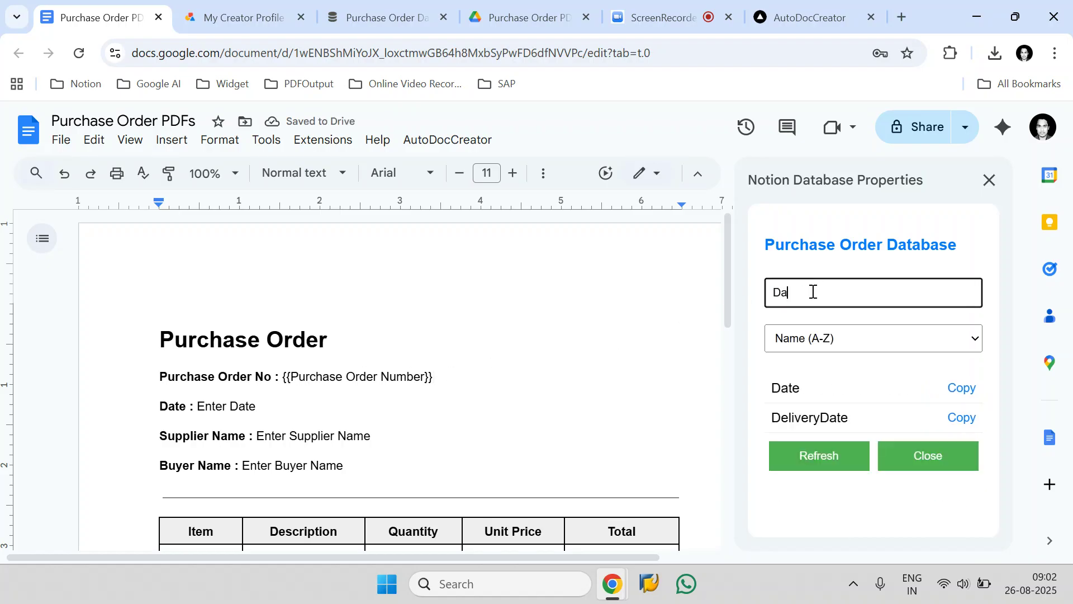
{"action": "left_click", "coordinate": [962, 388]}
{"action": "left_click_drag", "start_coordinate": [256, 407], "coordinate": [206, 409]}
{"action": "key", "text": "BackSpace"}
{"action": "key", "text": "BackSpace"}
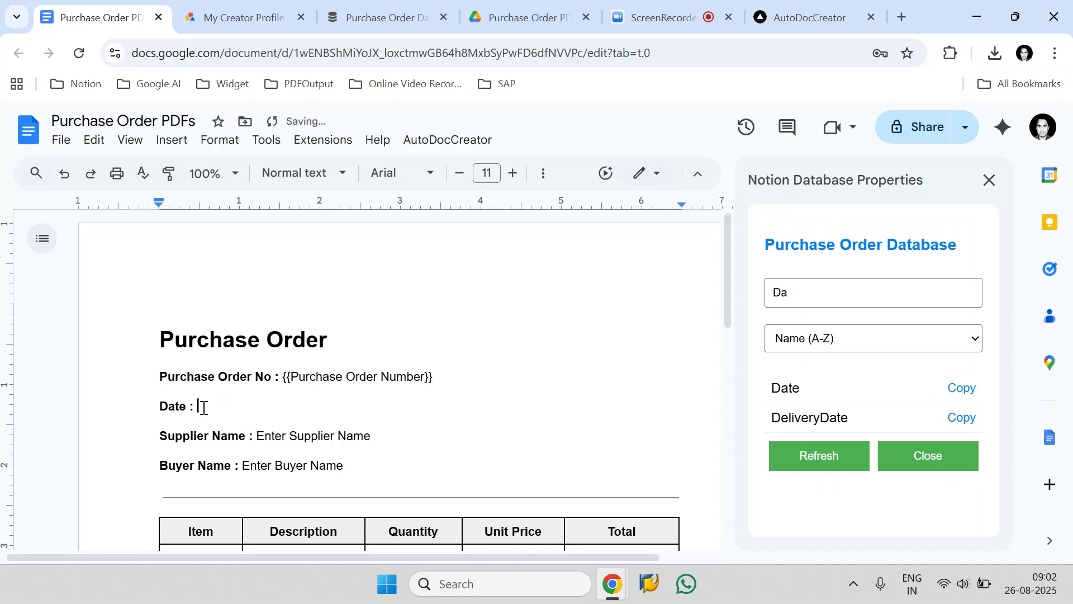
{"action": "key", "text": "ctrl+v"}
Find the Supplier Name property and replace the "Enter Supplier Name" text with its {{Supplier Name}} placeholder.
{"action": "double_click", "coordinate": [807, 295]}
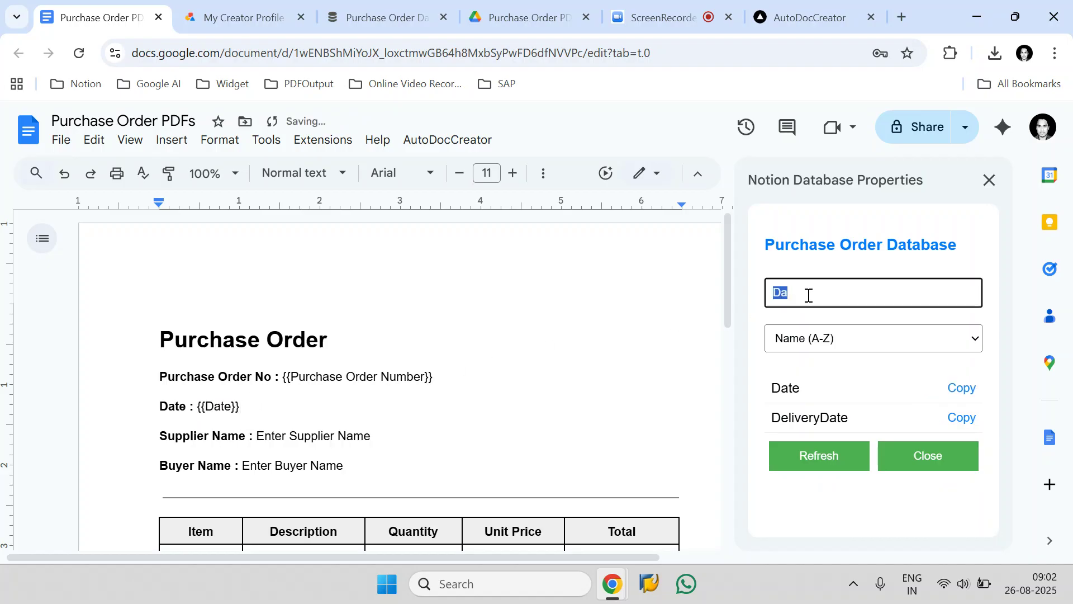
{"action": "type", "text": "Sup"}
{"action": "left_click", "coordinate": [855, 387]}
{"action": "left_click", "coordinate": [368, 436]}
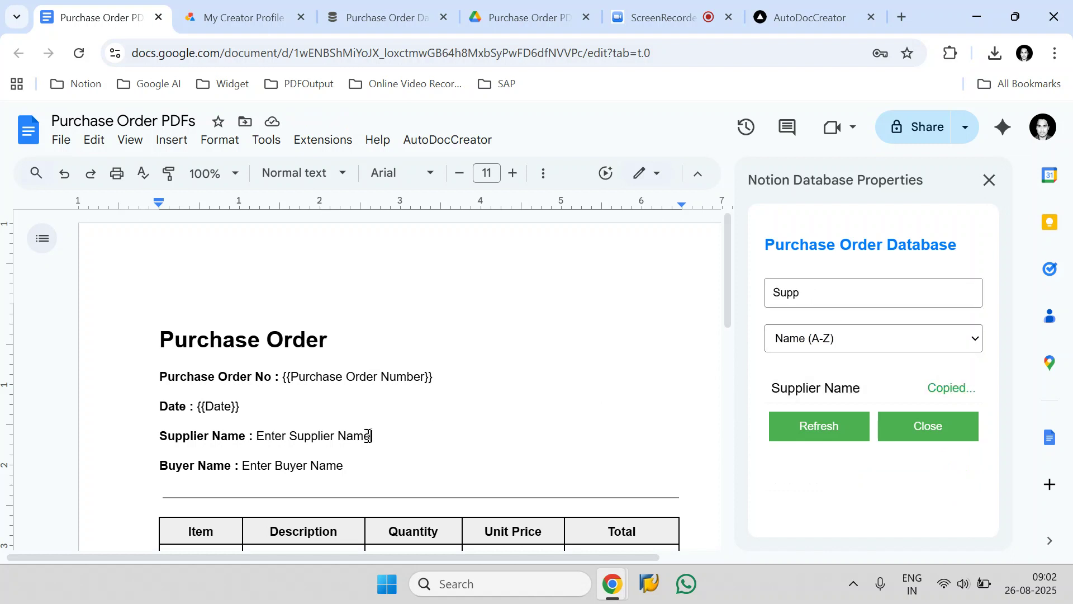
{"action": "key", "text": "ctrl+shift+Left"}
{"action": "key", "text": "ctrl+shift+Left"}
{"action": "key", "text": "ctrl+shift+Left"}
{"action": "key", "text": "BackSpace"}
{"action": "key", "text": "ctrl+v"}
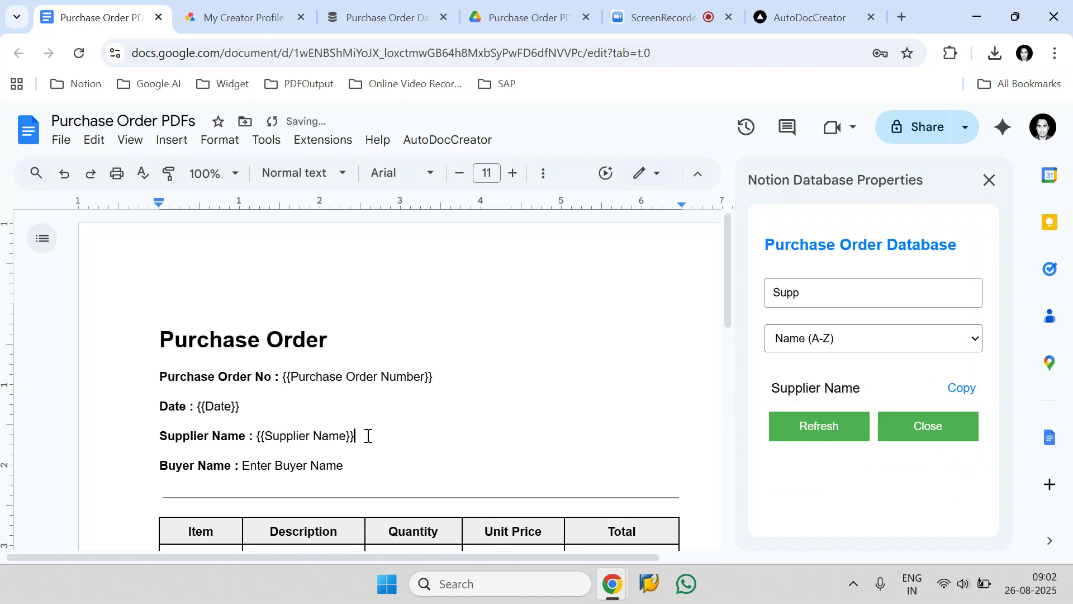
Find the Buyer Name property and replace the "Enter Buyer Name" text with its {{Buyer Name}} placeholder.
{"action": "left_click", "coordinate": [874, 293]}
{"action": "key", "text": "ctrl+a"}
{"action": "type", "text": "Buyer"}
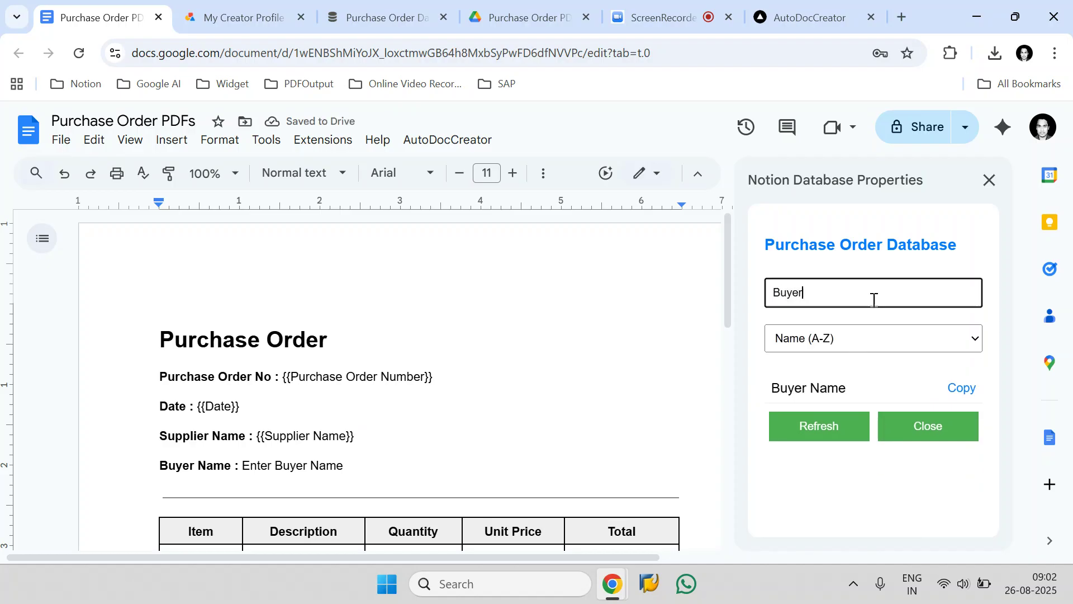
{"action": "left_click", "coordinate": [850, 390]}
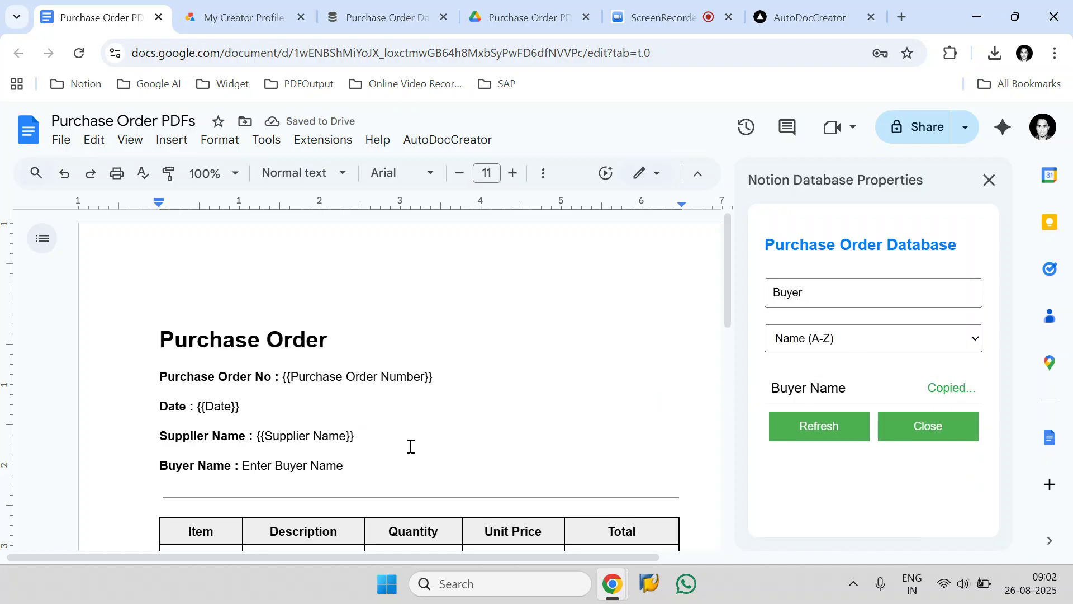
{"action": "key", "text": "ctrl+shift+Left"}
{"action": "key", "text": "ctrl+shift+Left"}
{"action": "key", "text": "ctrl+shift+Left"}
{"action": "key", "text": "BackSpace"}
{"action": "key", "text": "ctrl+v"}
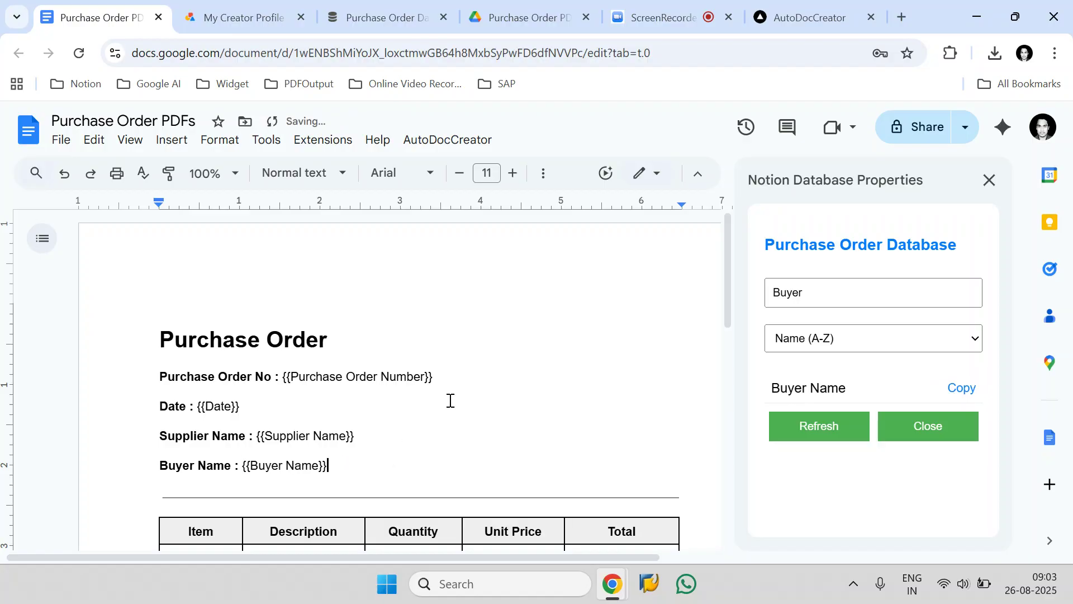
Review the placeholders throughout the purchase order template and close the Notion database properties.
{"action": "scroll", "coordinate": [403, 426], "scroll_direction": "down", "scroll_amount": 5}
{"action": "scroll", "coordinate": [628, 383], "scroll_direction": "up", "scroll_amount": 3}
{"action": "scroll", "coordinate": [364, 374], "scroll_direction": "down", "scroll_amount": 3}
{"action": "scroll", "coordinate": [364, 374], "scroll_direction": "up", "scroll_amount": 6}
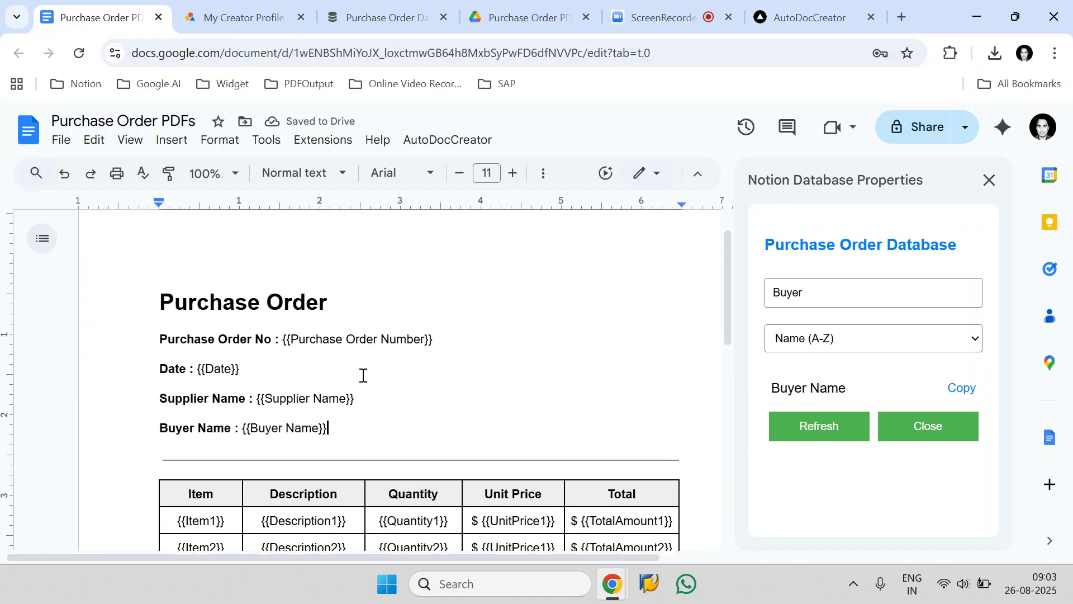
{"action": "left_click", "coordinate": [890, 427]}
{"action": "scroll", "coordinate": [510, 388], "scroll_direction": "down", "scroll_amount": 5}
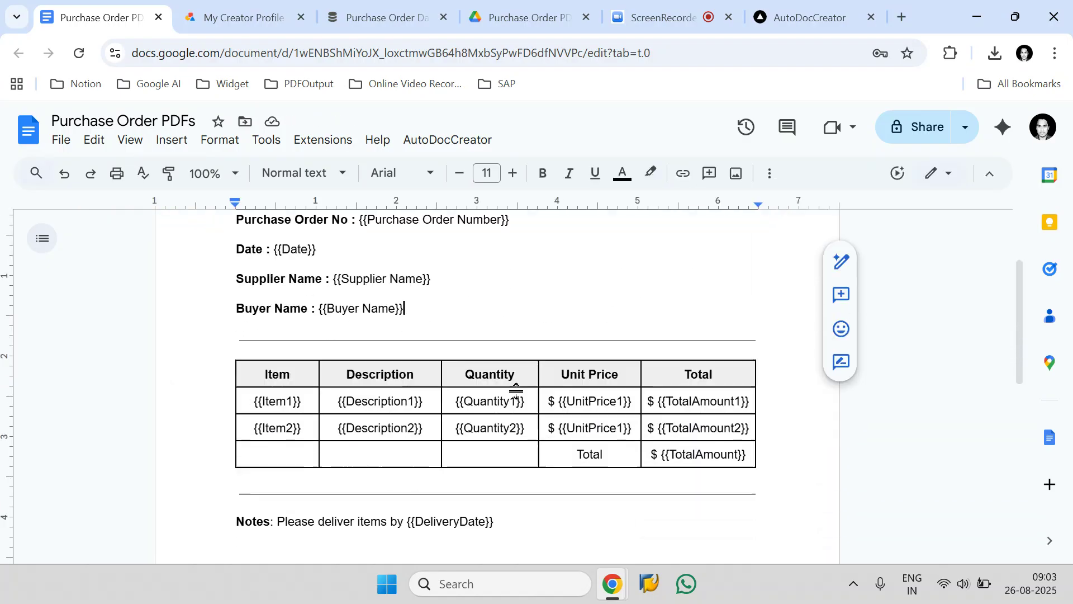
{"action": "scroll", "coordinate": [515, 388], "scroll_direction": "up", "scroll_amount": 5}
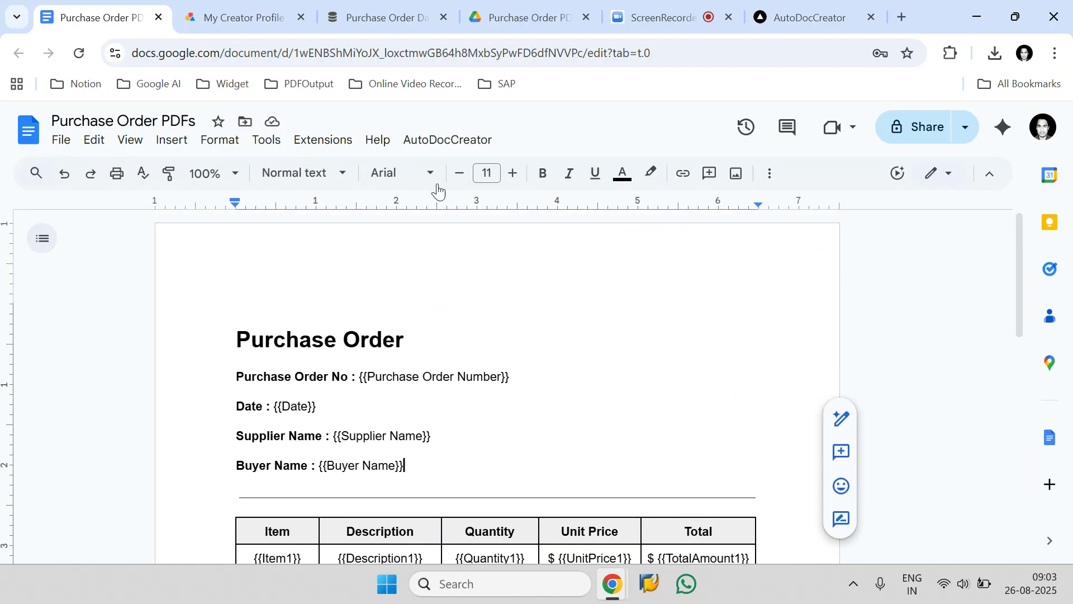
Switch to Notion's Purchase Order Database and examine the GeneratePDF status options of the January 2, 2025 order.
{"action": "left_click", "coordinate": [390, 16]}
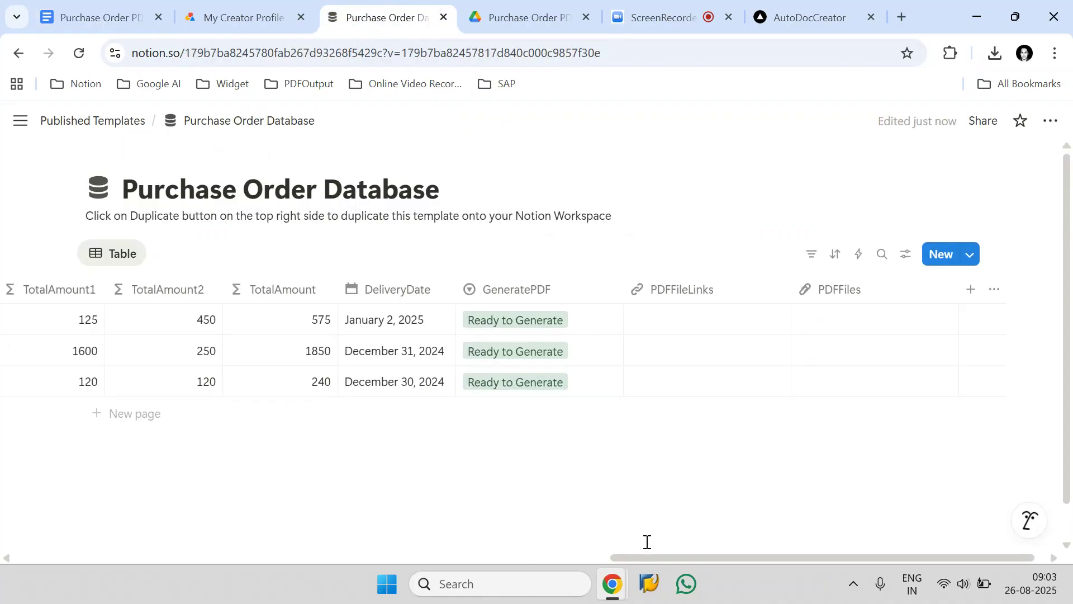
{"action": "left_click_drag", "start_coordinate": [661, 558], "coordinate": [725, 526]}
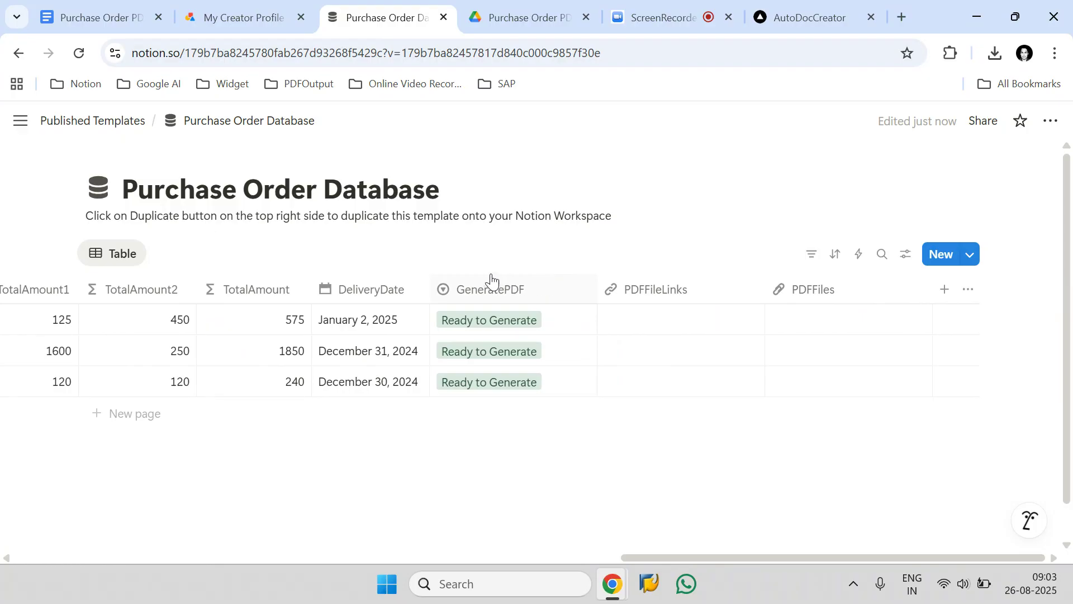
{"action": "left_click", "coordinate": [549, 332]}
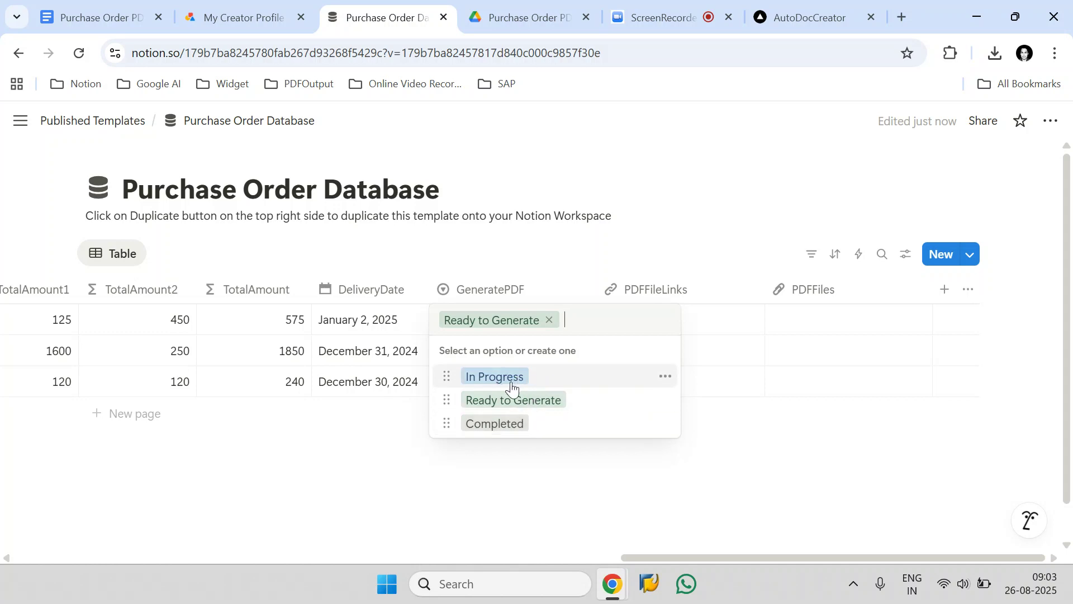
{"action": "left_click", "coordinate": [568, 263]}
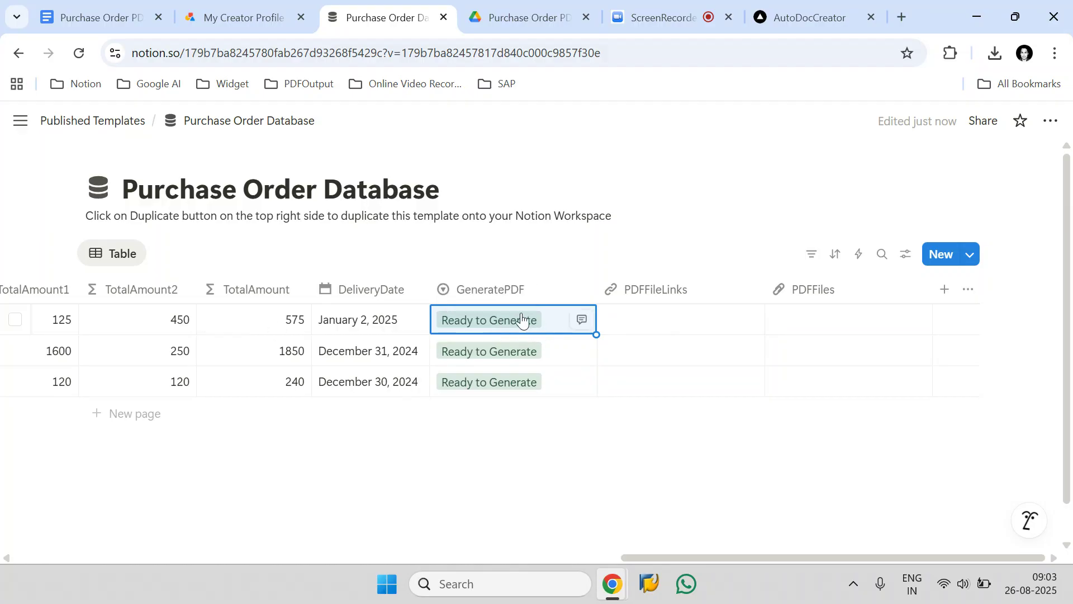
{"action": "left_click", "coordinate": [546, 320]}
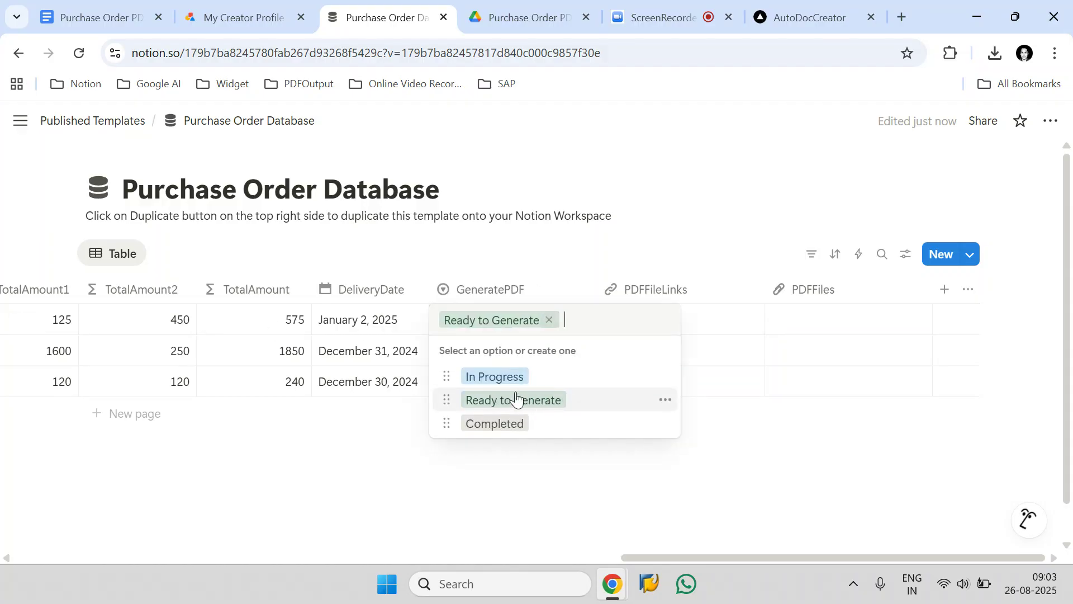
{"action": "left_click", "coordinate": [546, 283]}
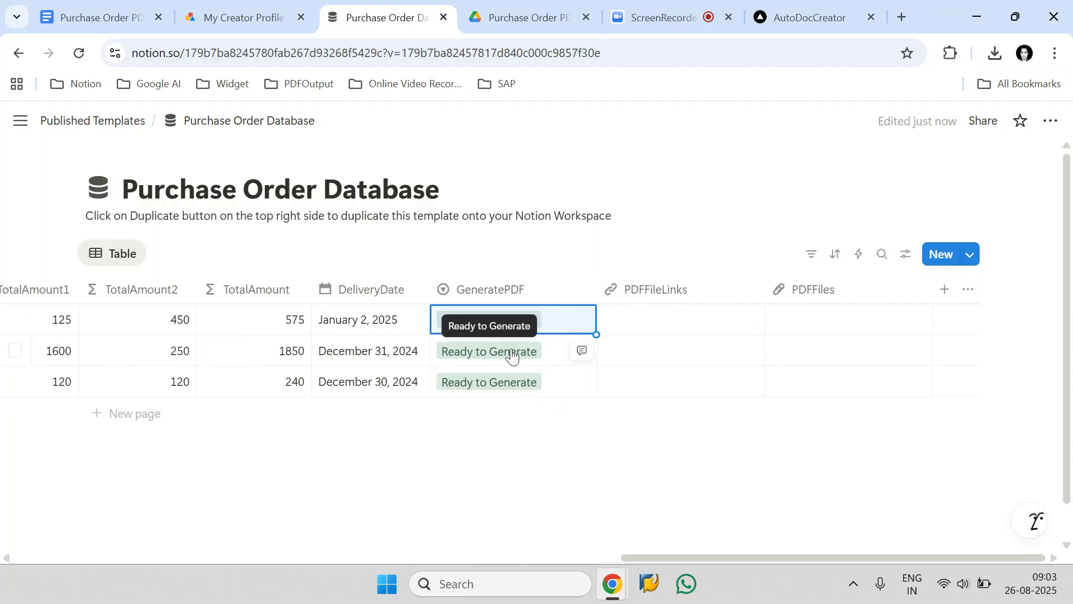
{"action": "left_click", "coordinate": [549, 323]}
{"action": "left_click", "coordinate": [568, 498]}
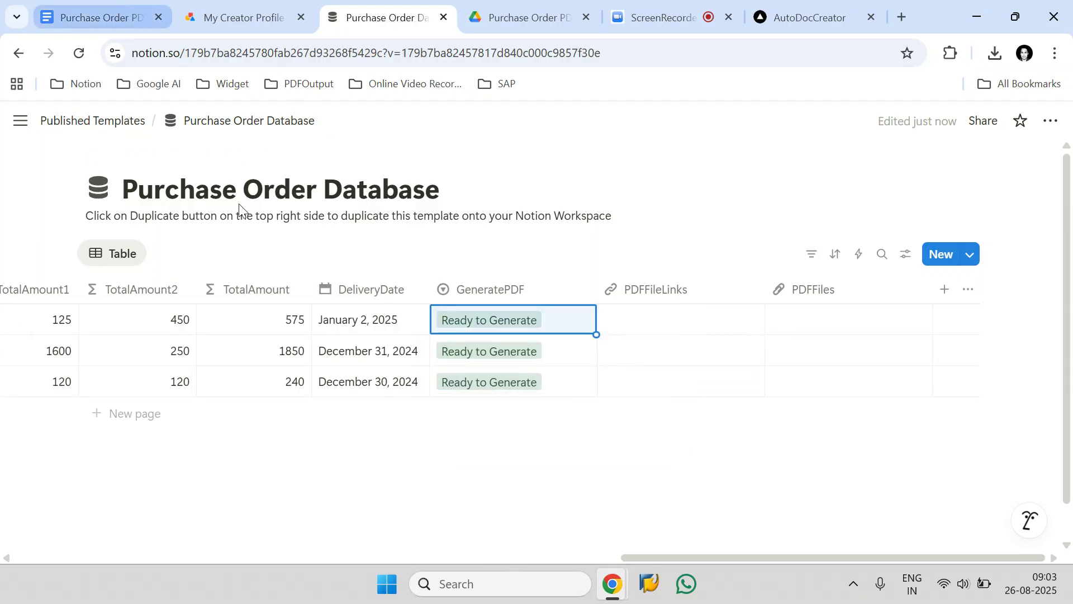
Add a new empty page to the Purchase Order Database and view its GeneratePDF options without choosing one.
{"action": "left_click", "coordinate": [101, 18]}
{"action": "left_click", "coordinate": [411, 13]}
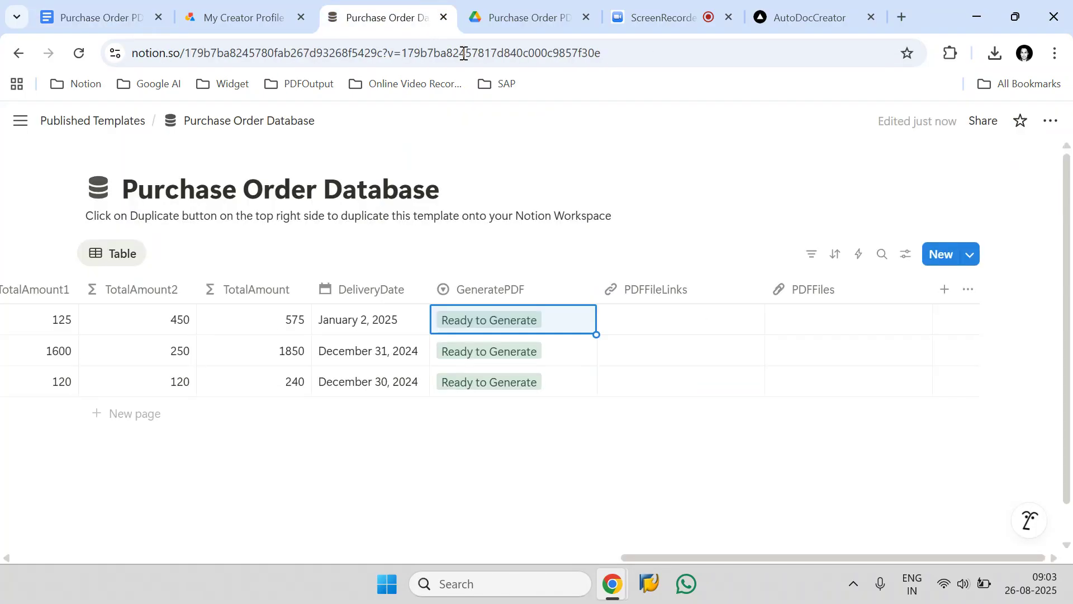
{"action": "left_click", "coordinate": [116, 414]}
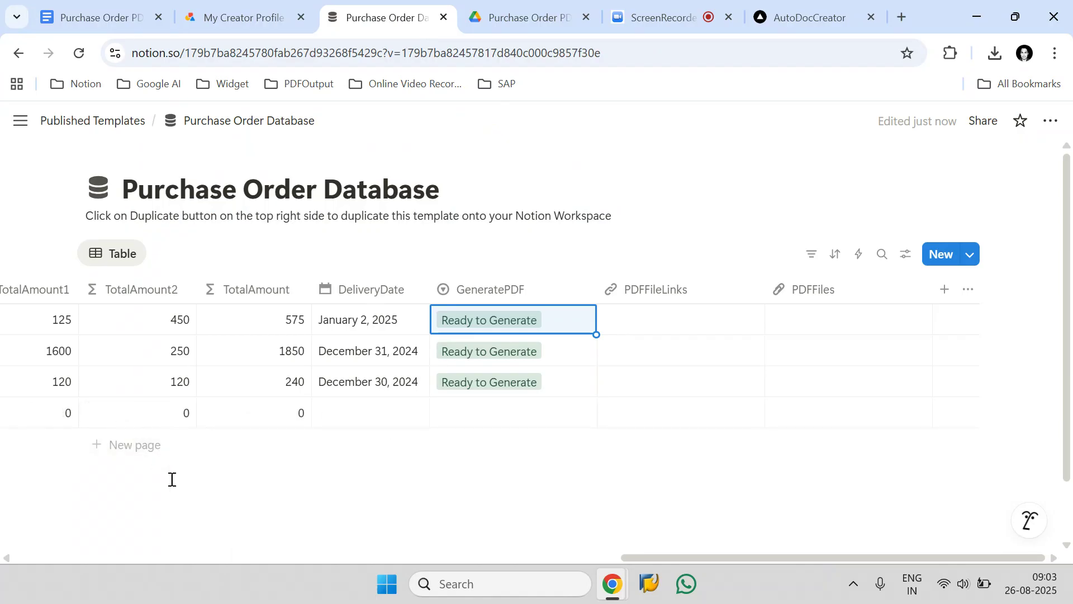
{"action": "left_click", "coordinate": [508, 424]}
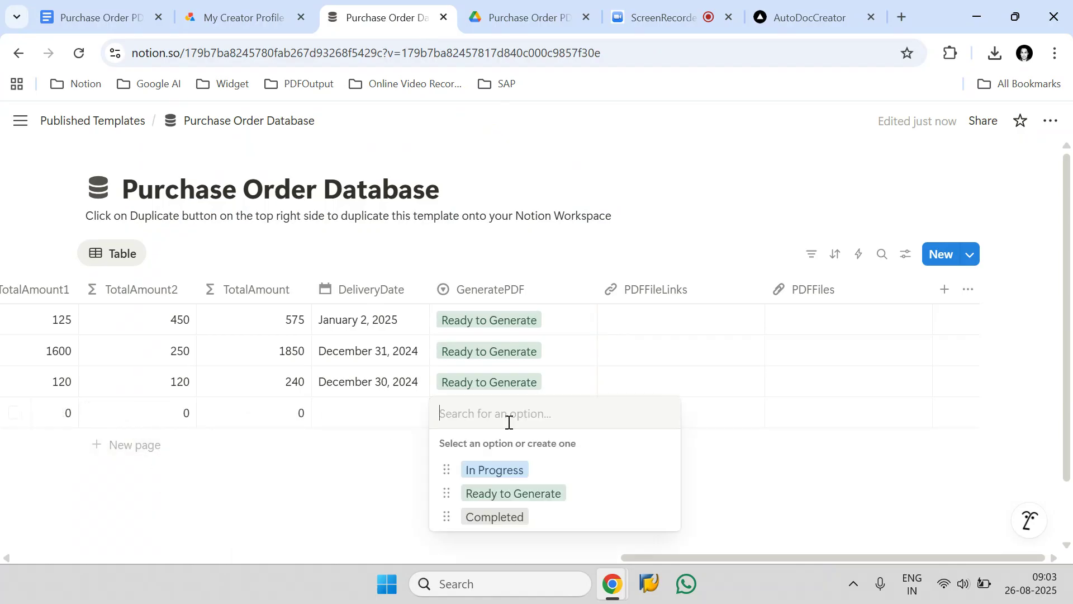
{"action": "left_click", "coordinate": [333, 518]}
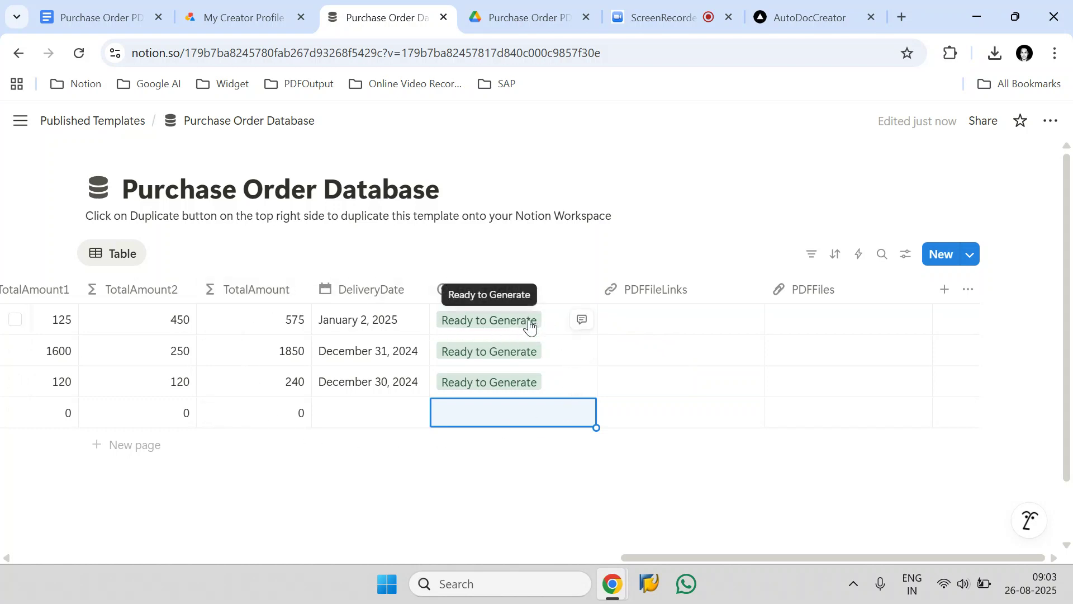
Examine the GeneratePDF status options of the December 30, 2024 order, leaving its selection as it is.
{"action": "left_click", "coordinate": [516, 377]}
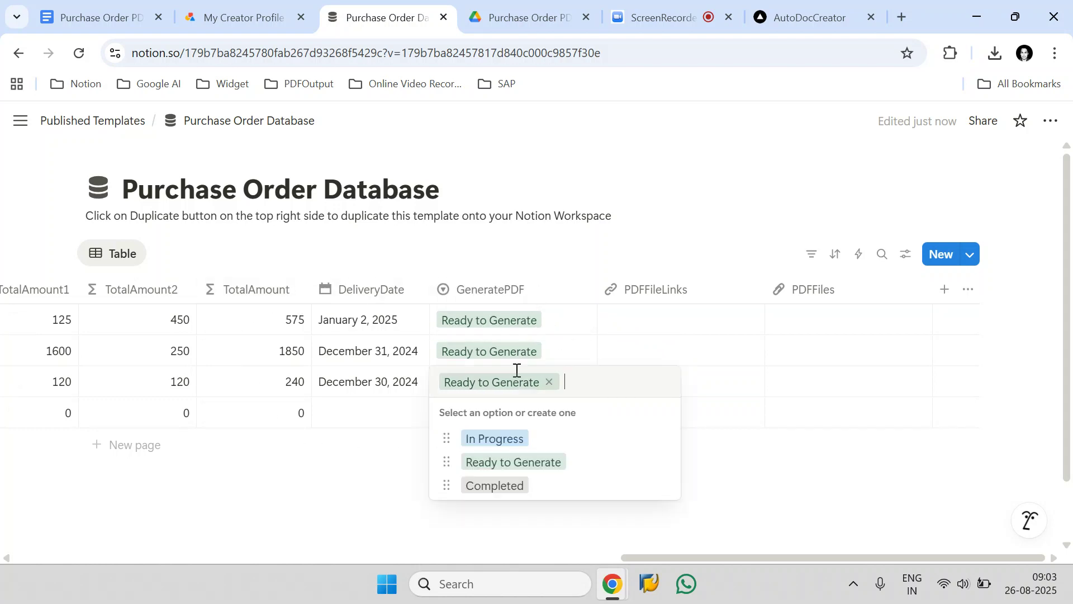
{"action": "left_click", "coordinate": [814, 494]}
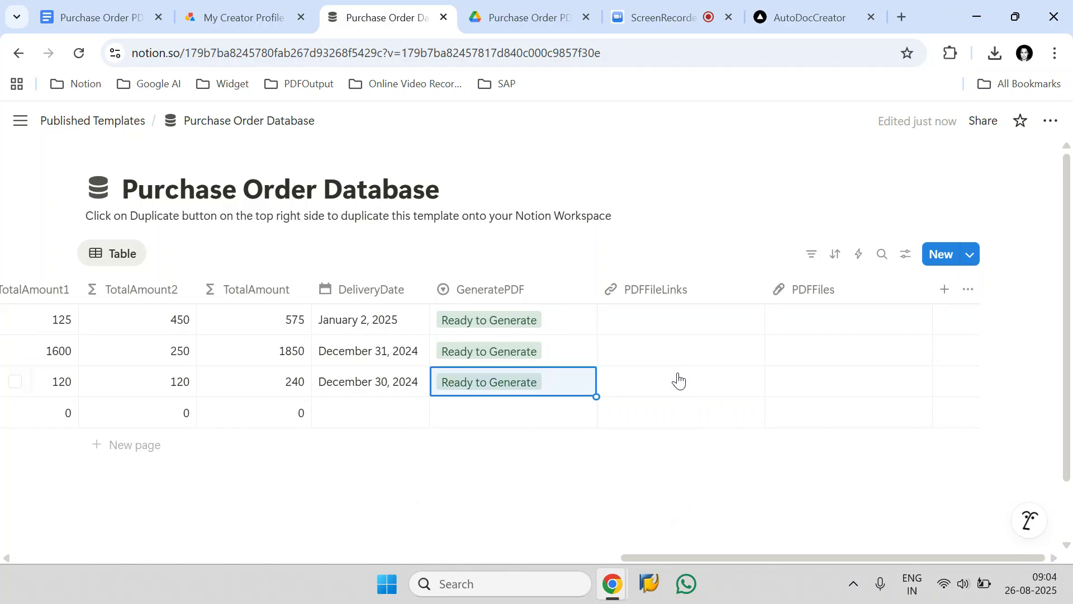
{"action": "left_click", "coordinate": [542, 391]}
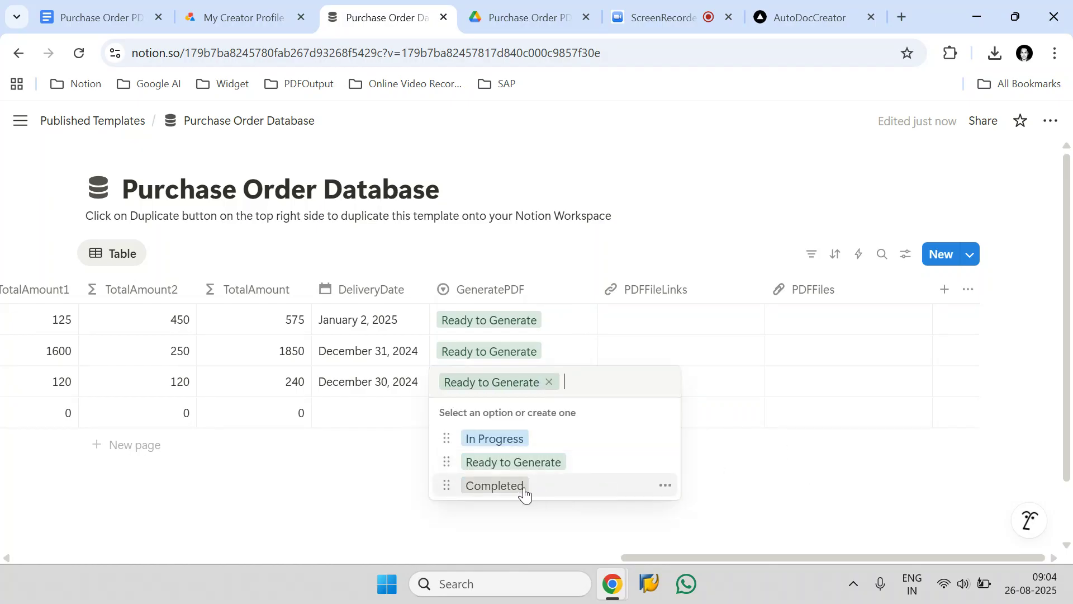
{"action": "left_click", "coordinate": [783, 497]}
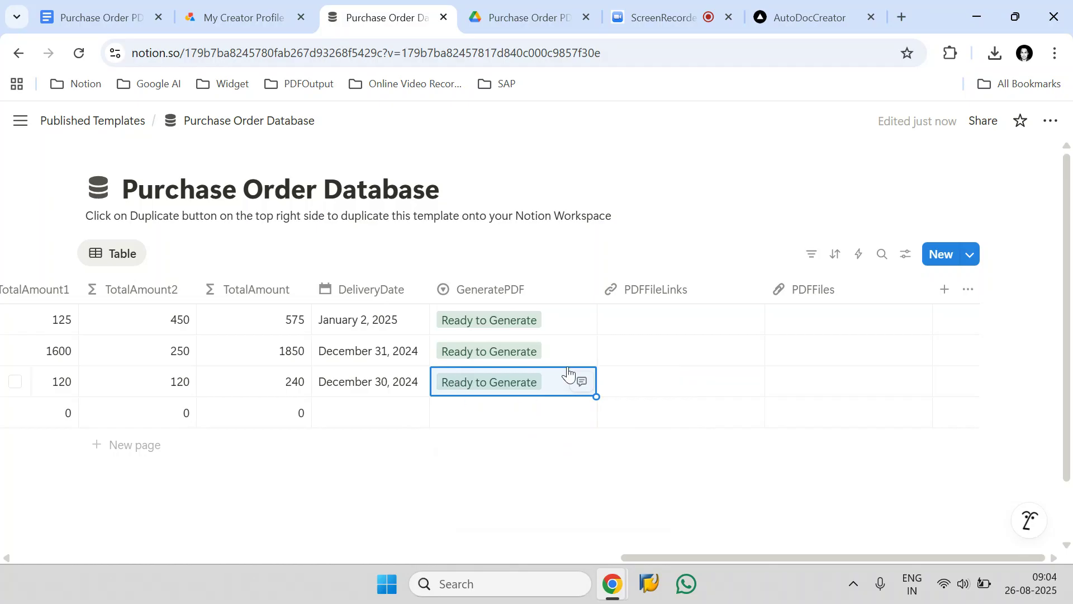
Look over the AutoDocCreator commands in the Purchase Order PDFs document and return to the Notion database.
{"action": "left_click", "coordinate": [95, 6]}
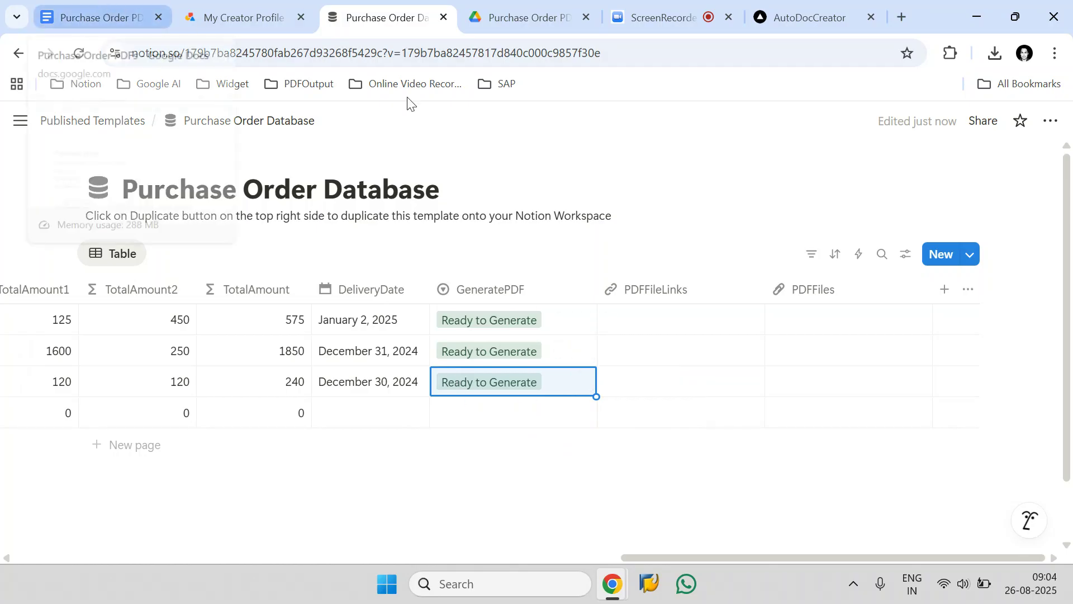
{"action": "left_click", "coordinate": [461, 144]}
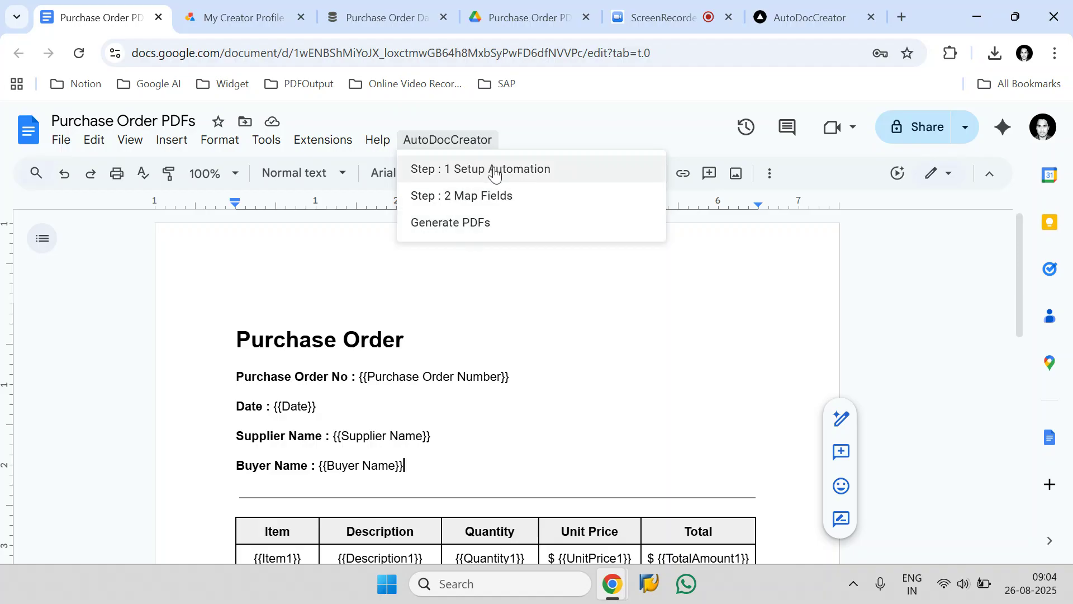
{"action": "left_click", "coordinate": [432, 321]}
{"action": "left_click", "coordinate": [377, 14]}
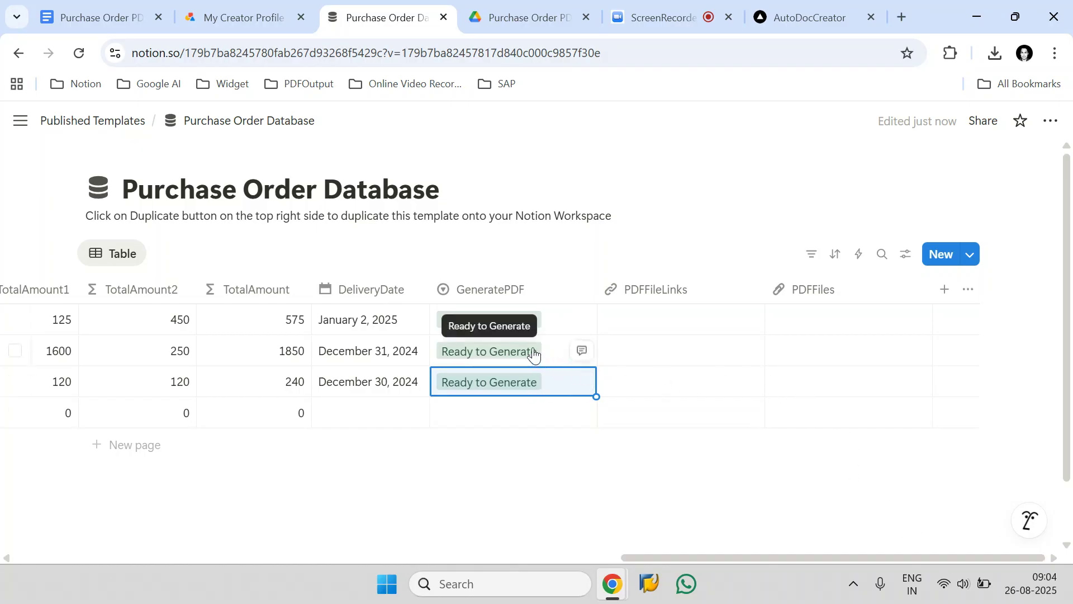
Check the GeneratePDF, PDFFileLinks and PDFFiles columns of the Notion database for the automation's output.
{"action": "left_click", "coordinate": [82, 6]}
{"action": "left_click", "coordinate": [657, 17]}
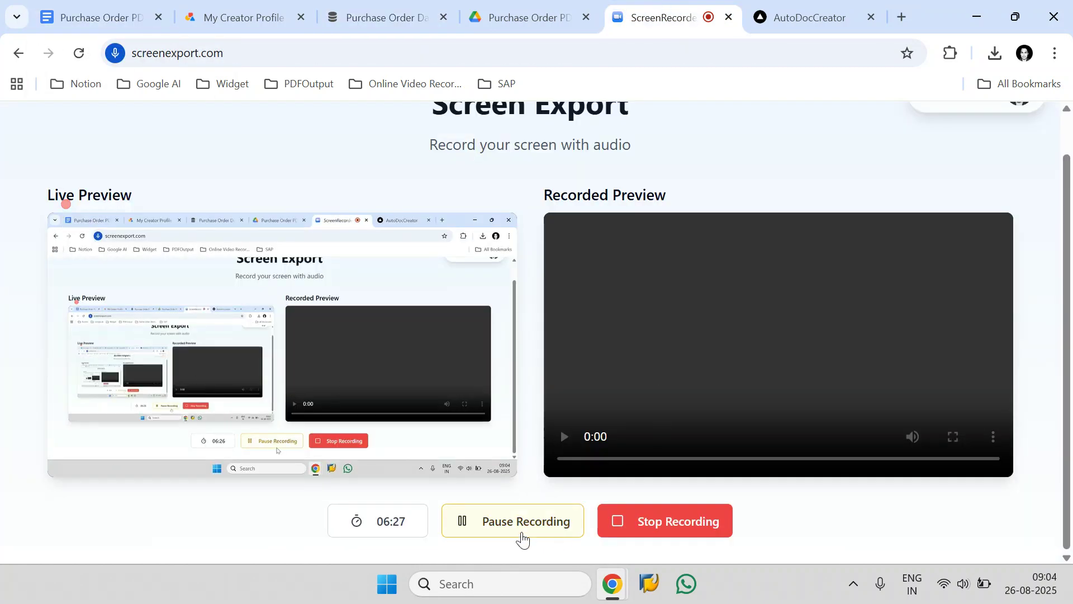
{"action": "left_click", "coordinate": [368, 18]}
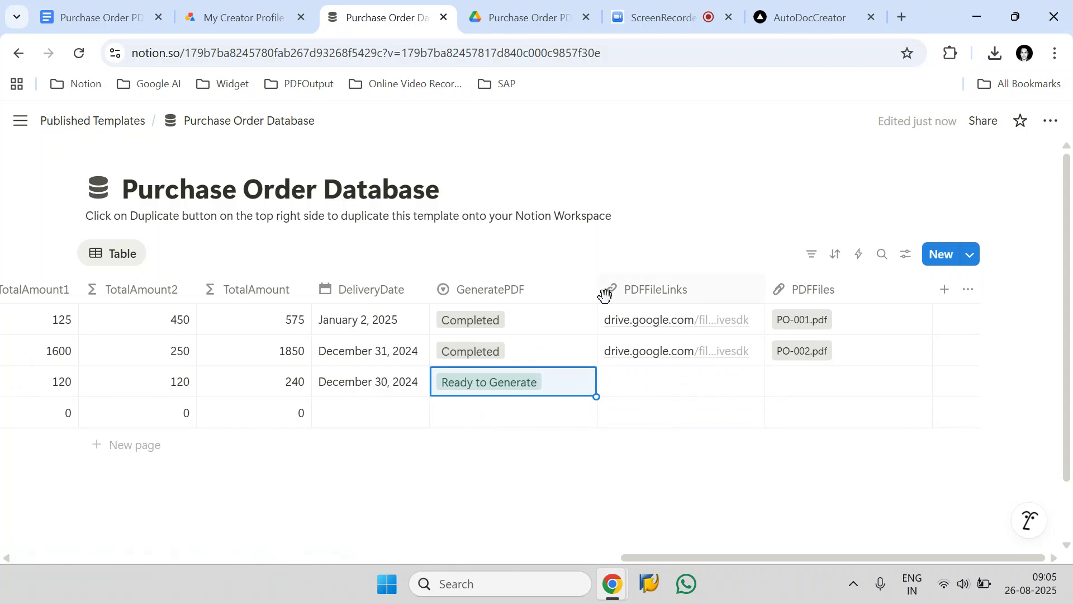
{"action": "left_click", "coordinate": [749, 256]}
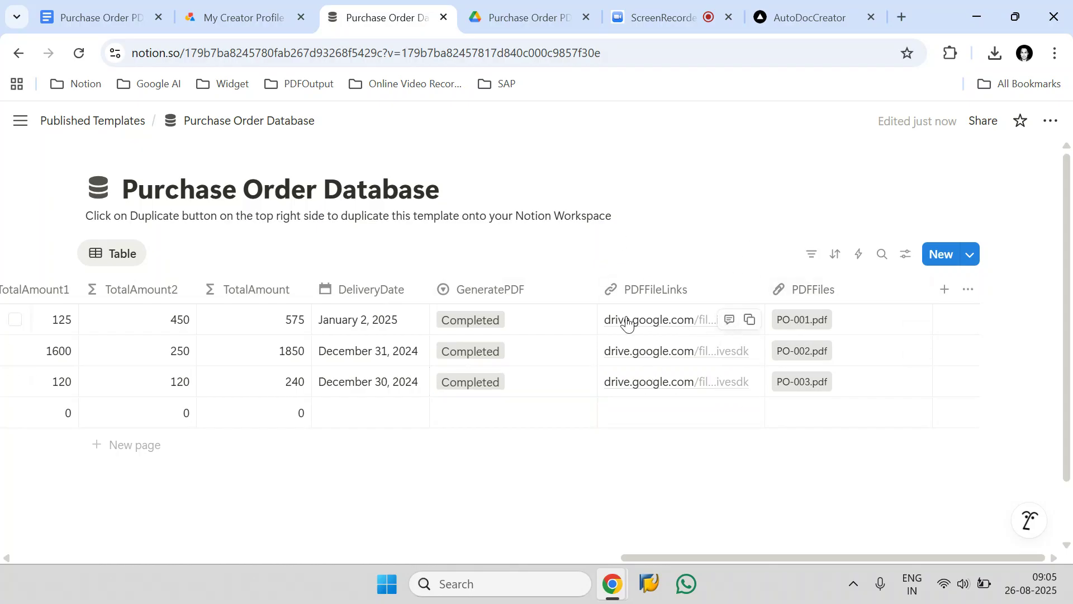
{"action": "left_click", "coordinate": [675, 7]}
{"action": "left_click", "coordinate": [502, 520]}
{"action": "left_click", "coordinate": [501, 520]}
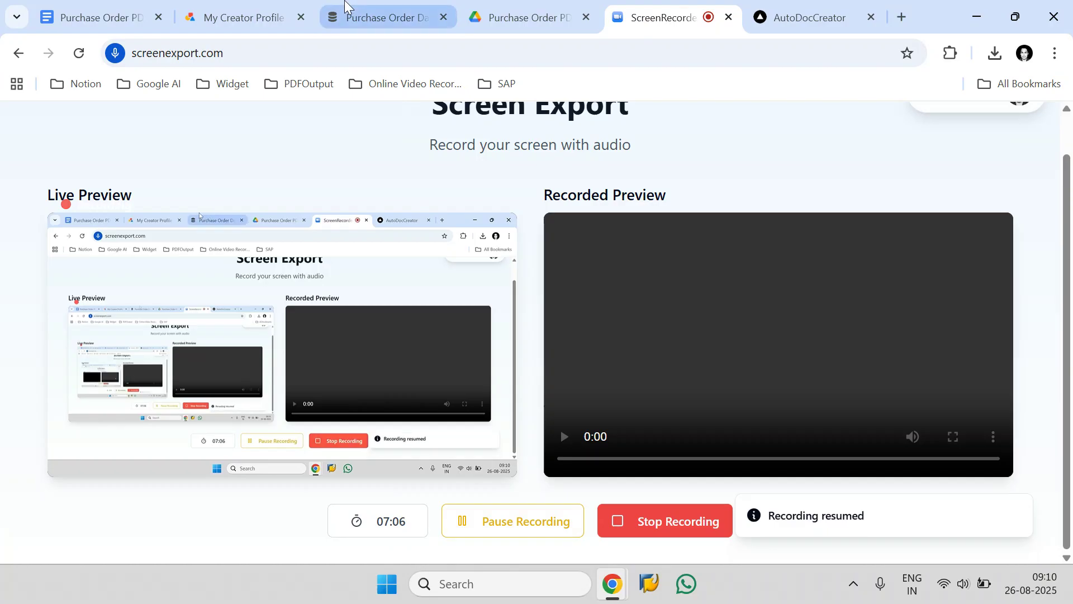
Return to Notion's Purchase Order Database and narrow the GeneratePDF column.
{"action": "left_click", "coordinate": [344, 6]}
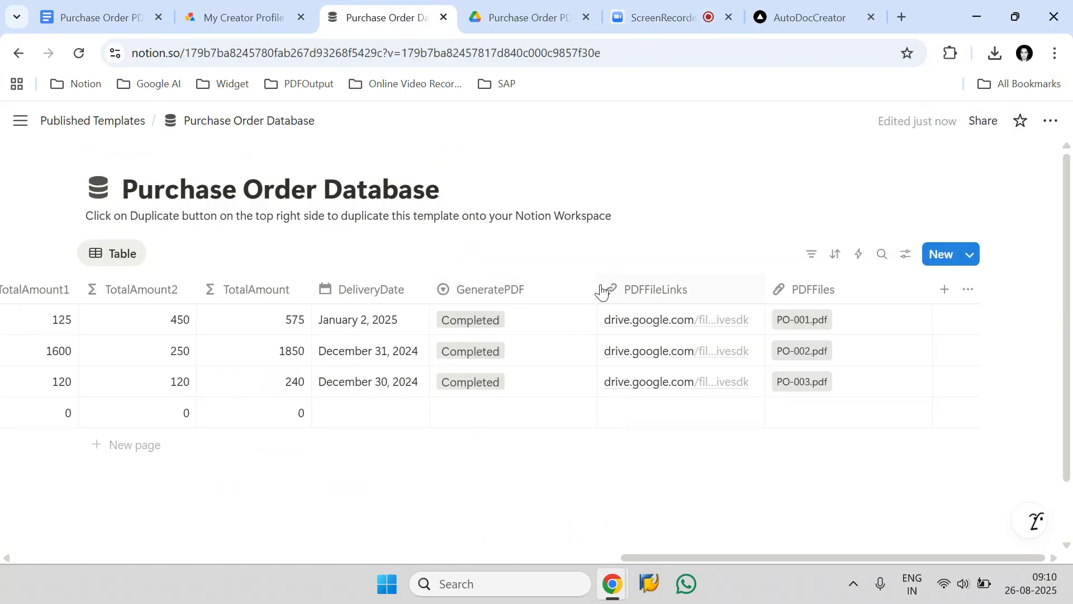
{"action": "left_click_drag", "start_coordinate": [595, 280], "coordinate": [548, 282]}
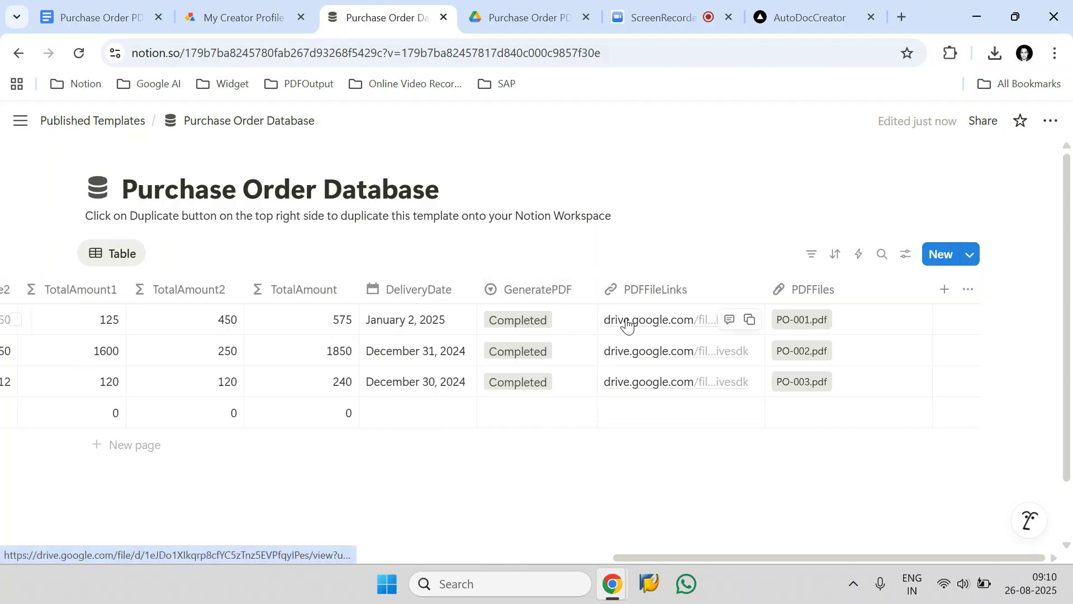
Download PO-001.pdf from the first order's PDFFiles property and open the downloaded file in Adobe Reader.
{"action": "left_click", "coordinate": [859, 323]}
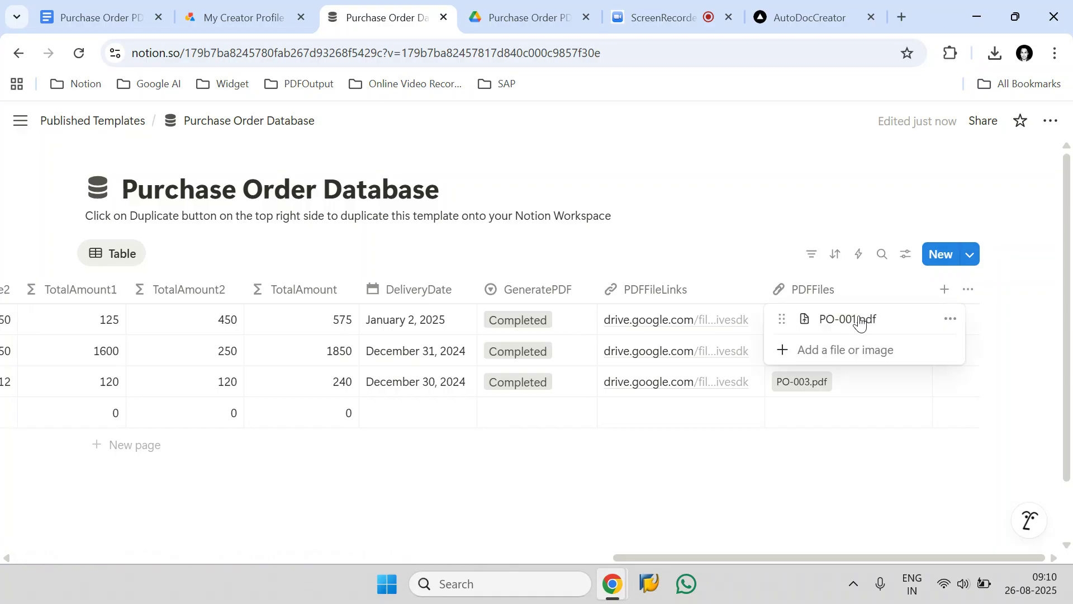
{"action": "left_click", "coordinate": [858, 316]}
{"action": "left_click", "coordinate": [950, 93]}
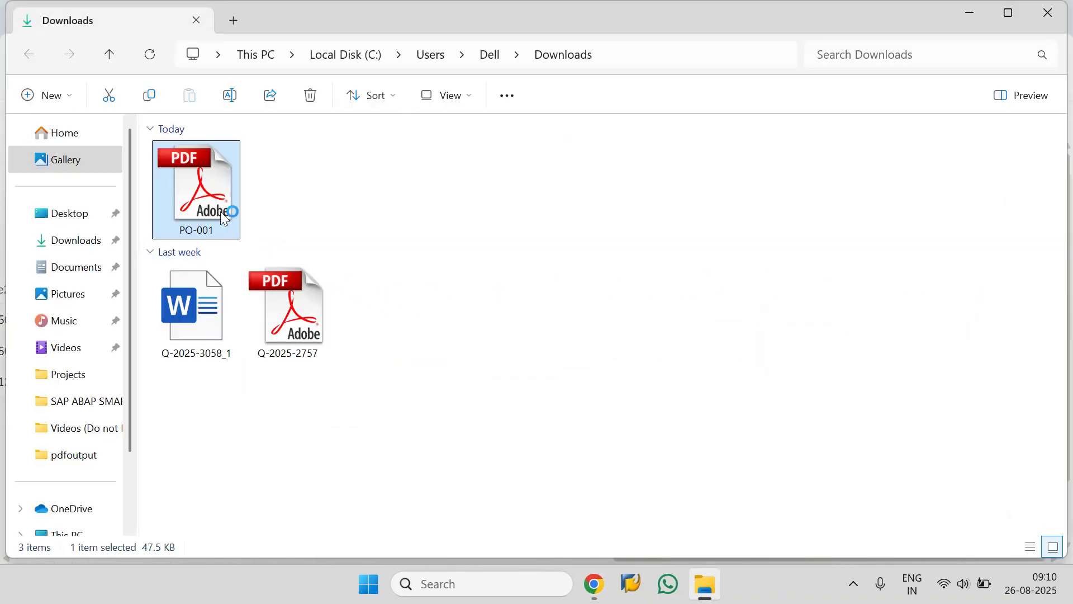
{"action": "double_click", "coordinate": [220, 211]}
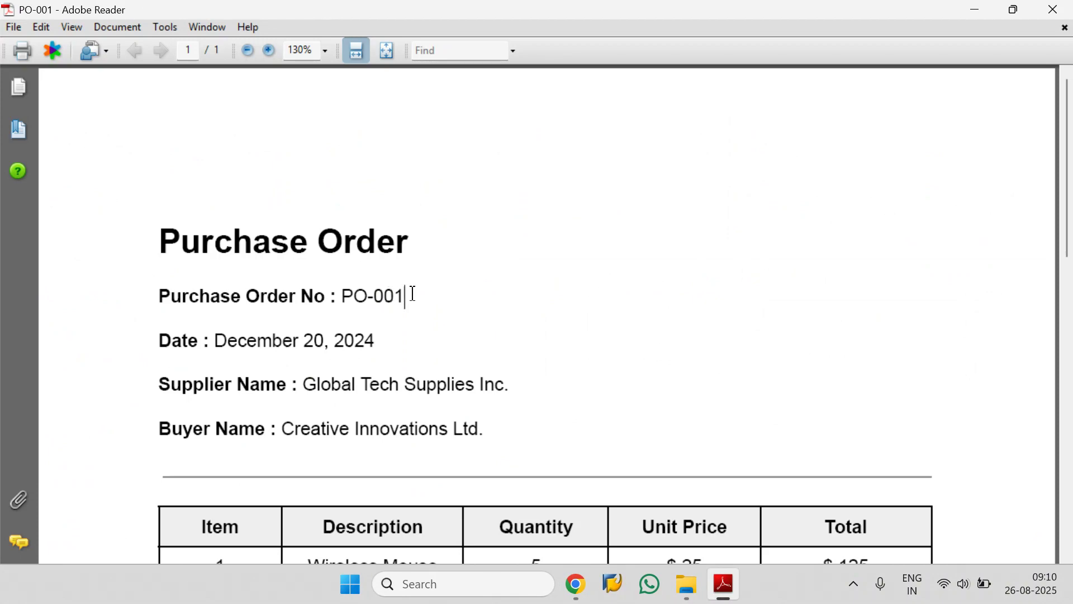
Examine the PO-001 purchase order from its number and header details through the item table to the page's end.
{"action": "left_click_drag", "start_coordinate": [414, 293], "coordinate": [347, 297]}
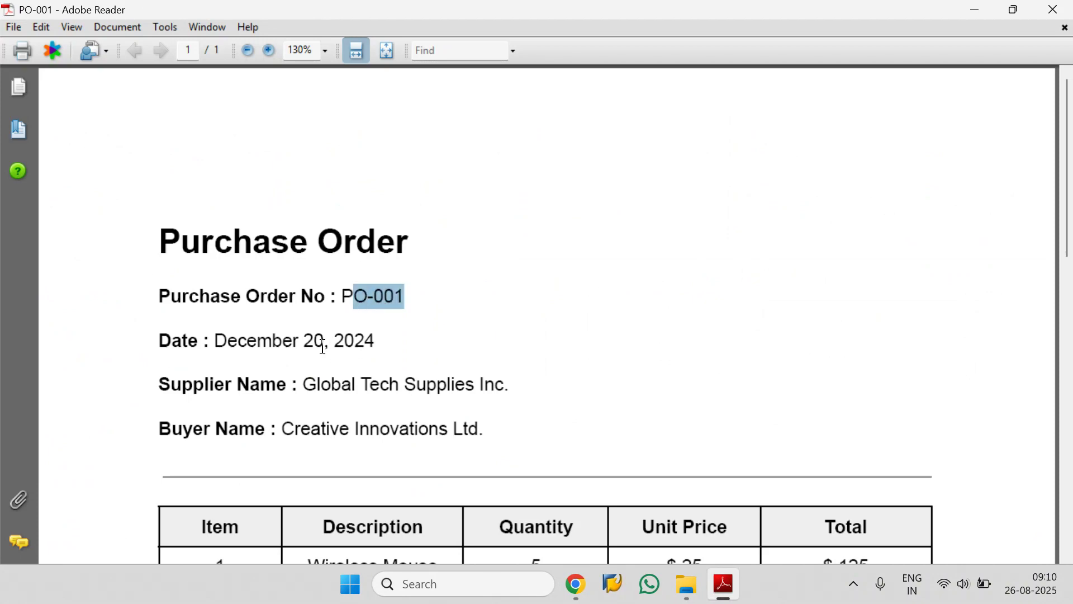
{"action": "scroll", "coordinate": [312, 327], "scroll_direction": "down", "scroll_amount": 3}
{"action": "scroll", "coordinate": [337, 234], "scroll_direction": "down", "scroll_amount": 1}
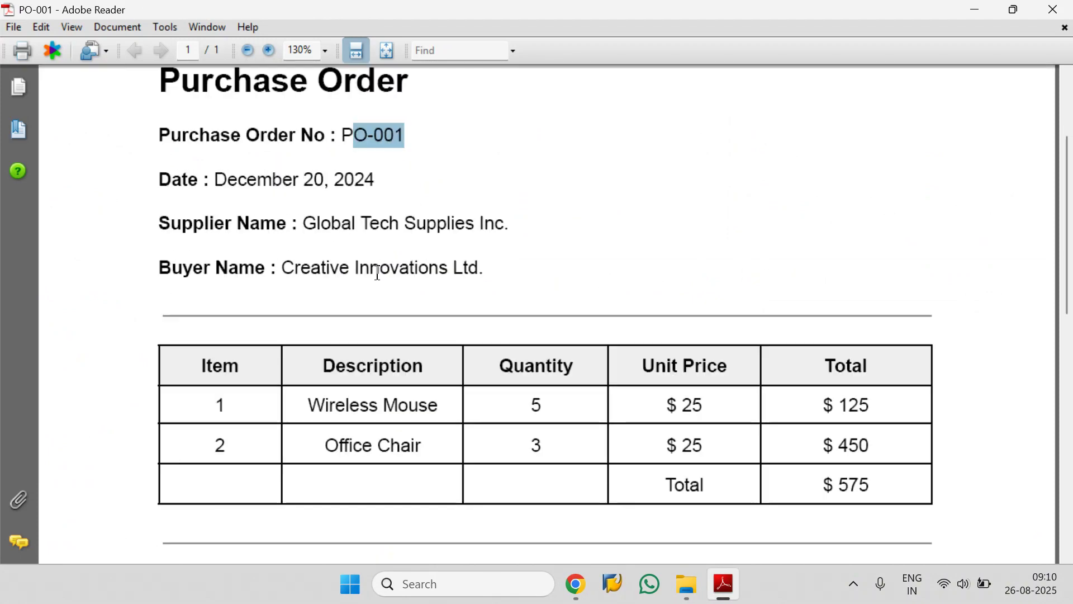
{"action": "scroll", "coordinate": [494, 339], "scroll_direction": "down", "scroll_amount": 7}
{"action": "scroll", "coordinate": [496, 335], "scroll_direction": "up", "scroll_amount": 11}
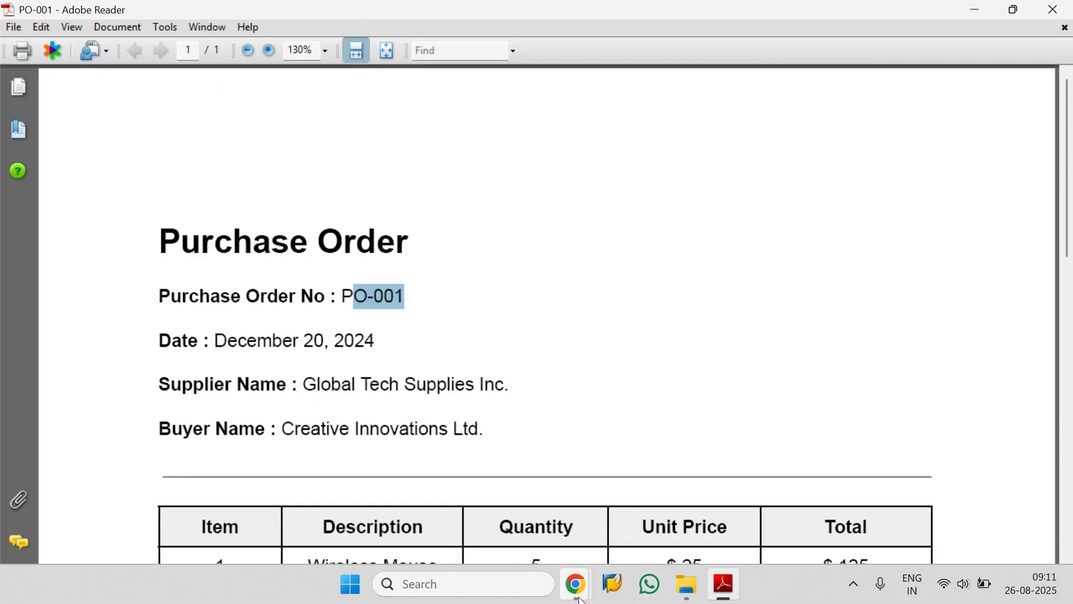
Return to the Notion database in Chrome and view the first order's PDF through its Google Drive link.
{"action": "mouse_move", "coordinate": [576, 584]}
{"action": "left_click", "coordinate": [524, 531]}
{"action": "key", "text": "Escape"}
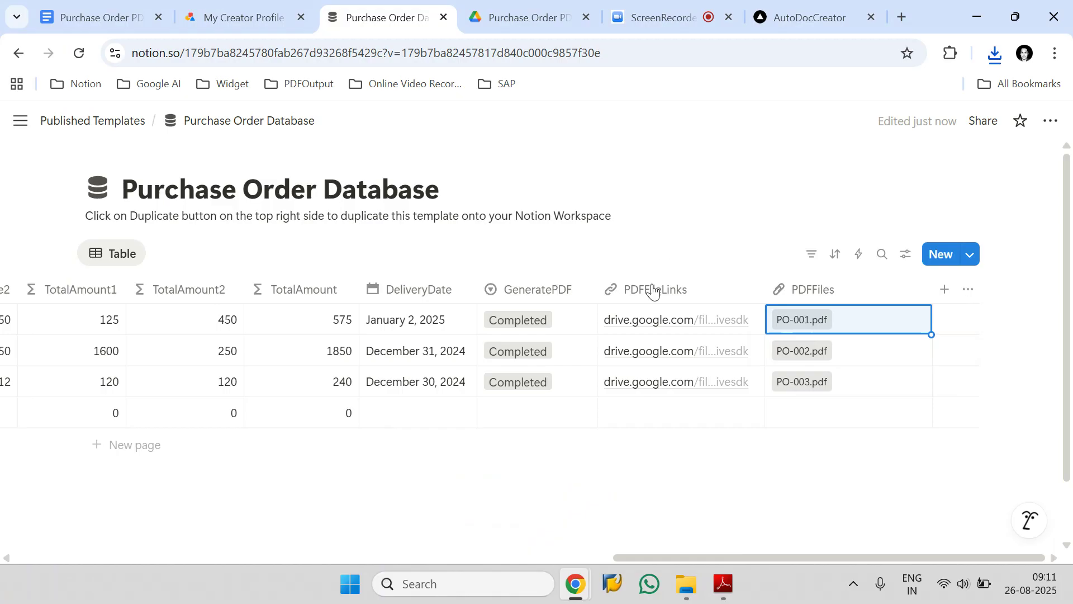
{"action": "left_click", "coordinate": [629, 329]}
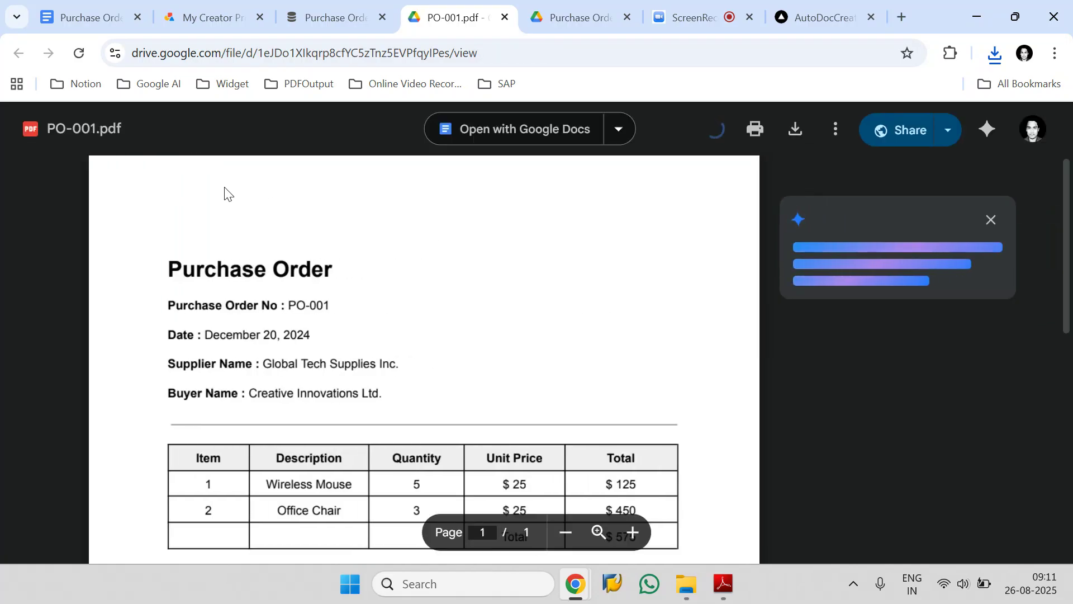
{"action": "left_click_drag", "start_coordinate": [140, 53], "coordinate": [259, 57]}
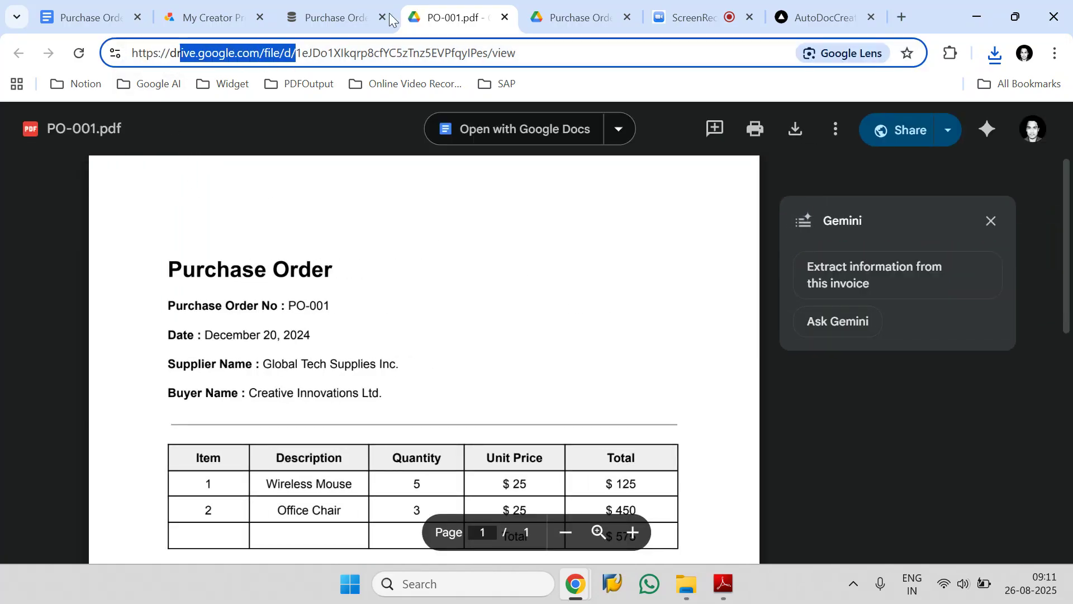
Refresh the Purchase Order PDFs folder in Google Drive and check it for the generated PDF files.
{"action": "left_click", "coordinate": [617, 11]}
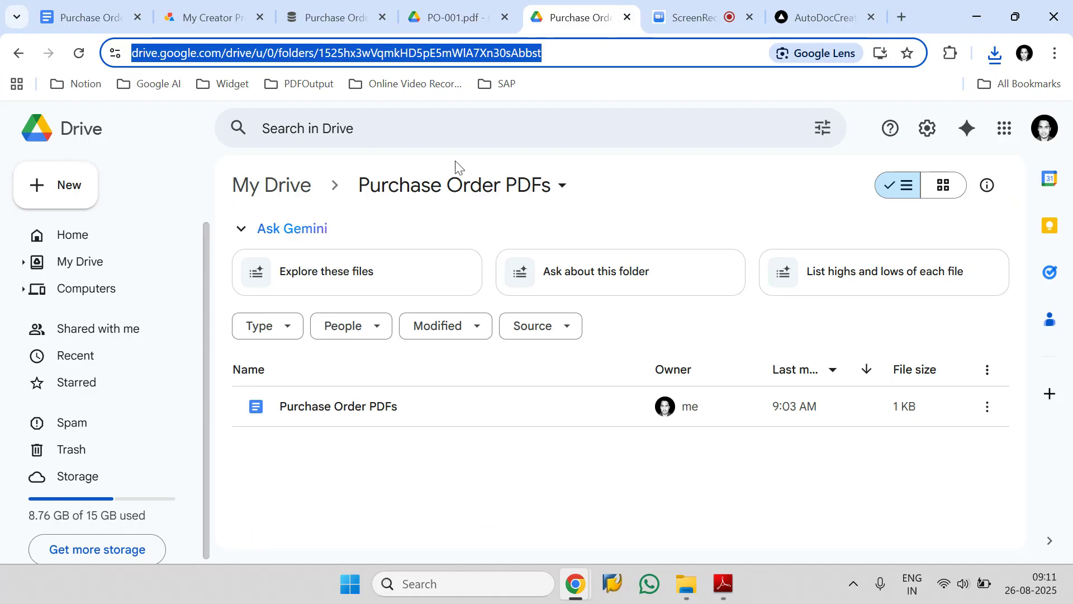
{"action": "left_click", "coordinate": [79, 53]}
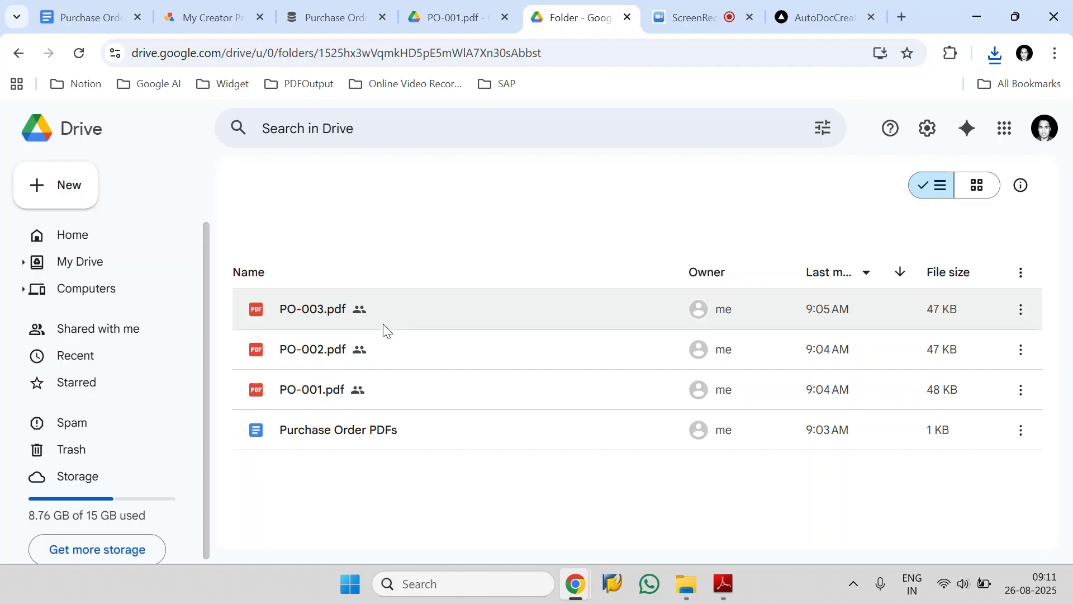
{"action": "left_click", "coordinate": [371, 356]}
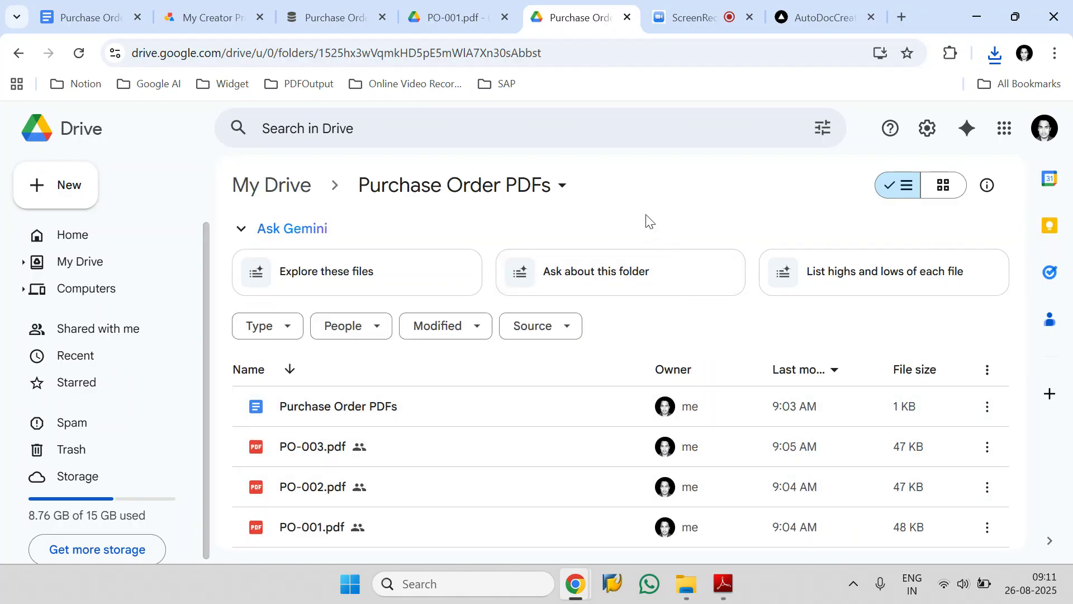
Return to Notion and examine the GeneratePDF status options of the January 2, 2025 order, leaving its selection as it is.
{"action": "left_click", "coordinate": [335, 16]}
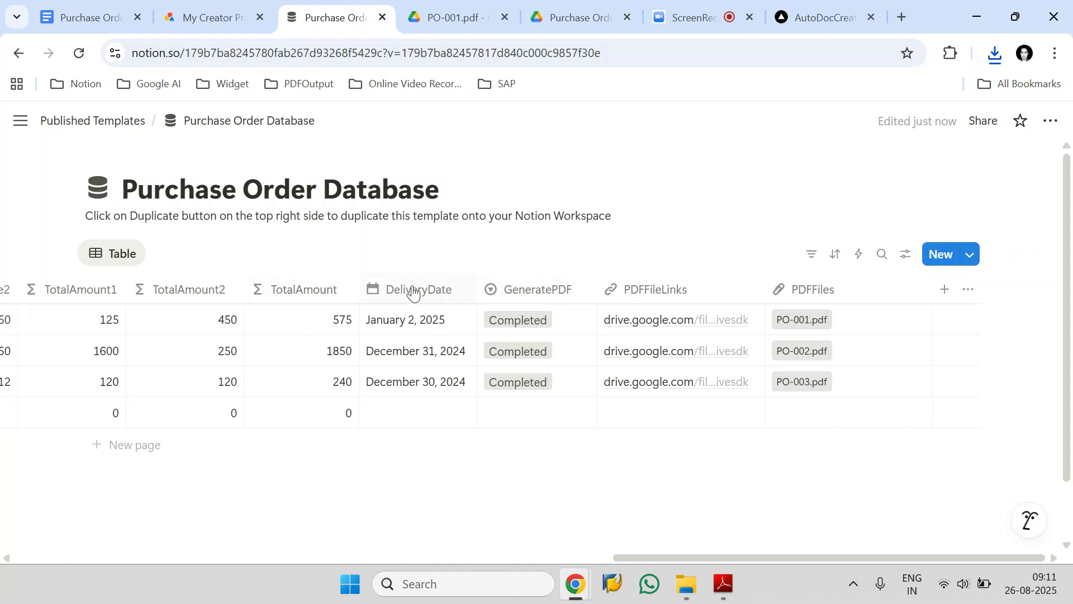
{"action": "left_click", "coordinate": [526, 316]}
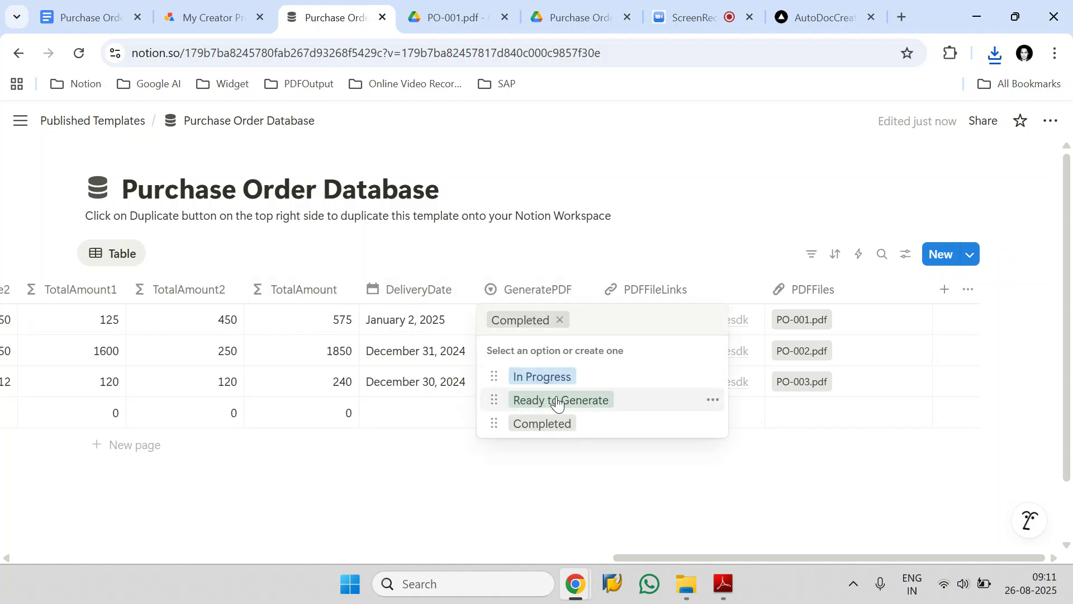
{"action": "key", "text": "Escape"}
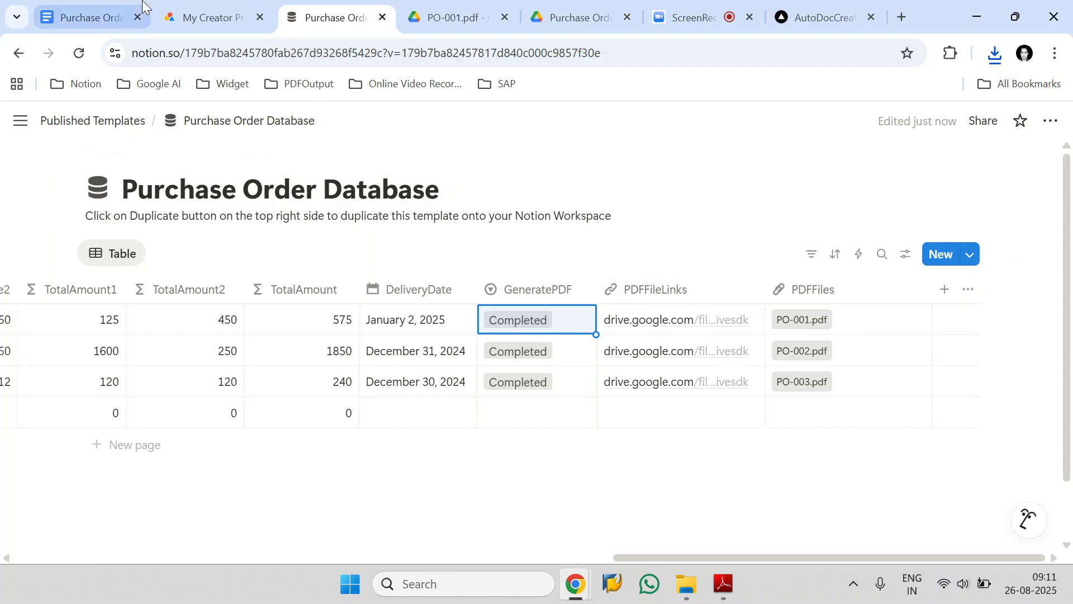
Review the placeholders in the Purchase Order PDFs template in Google Docs and the AutoDocCreator commands.
{"action": "left_click", "coordinate": [125, 16]}
{"action": "scroll", "coordinate": [394, 278], "scroll_direction": "down", "scroll_amount": 5}
{"action": "scroll", "coordinate": [383, 314], "scroll_direction": "up", "scroll_amount": 7}
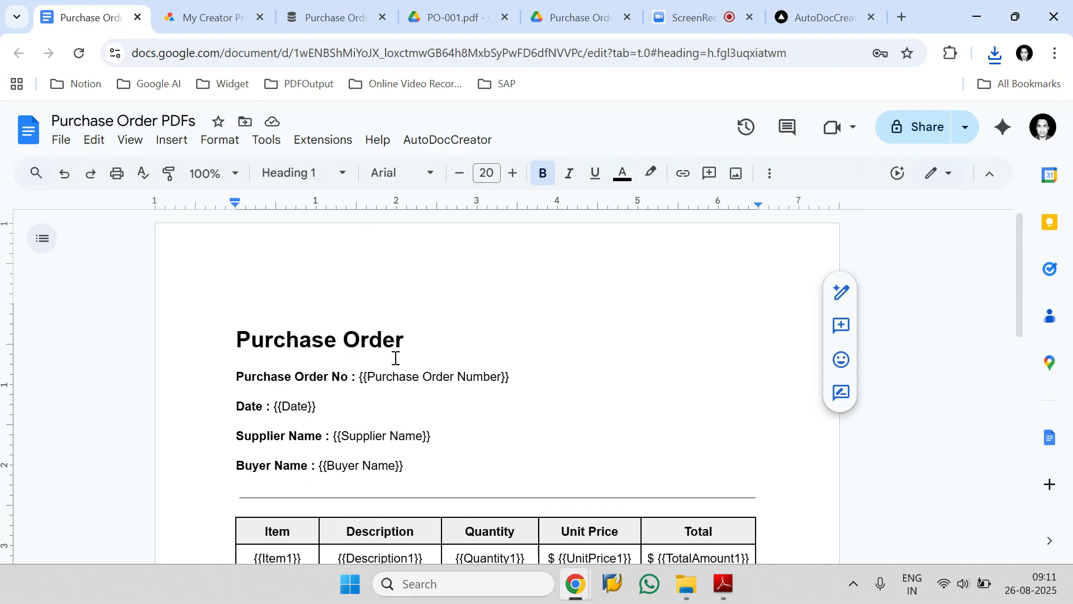
{"action": "left_click", "coordinate": [438, 141]}
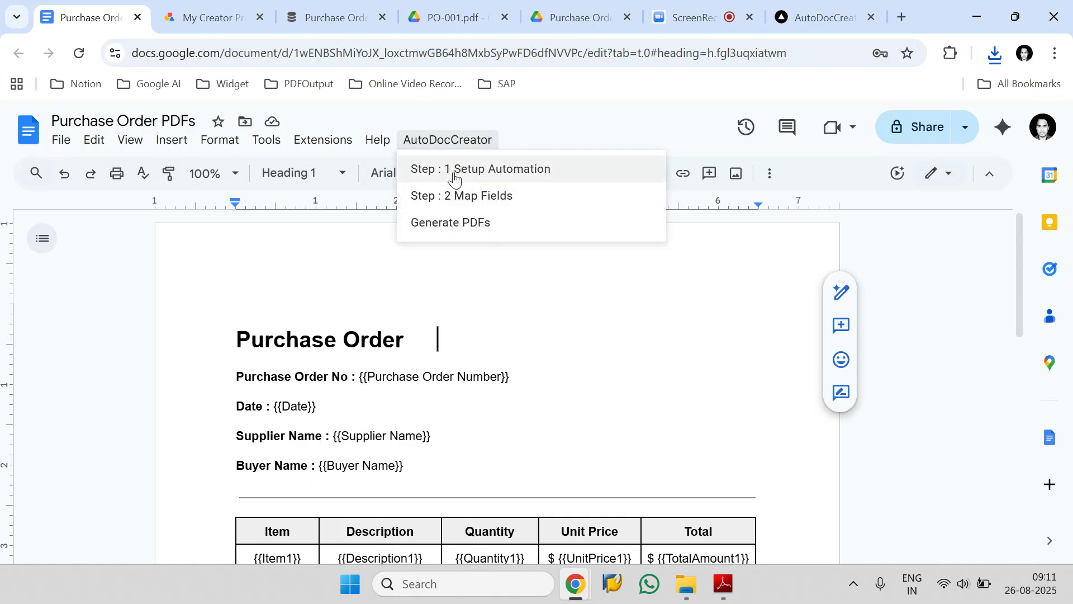
Look through the AutoDocCreator website, including how the Apps Script works and its benefits, with a brief look back at the Google Docs template.
{"action": "left_click", "coordinate": [786, 11]}
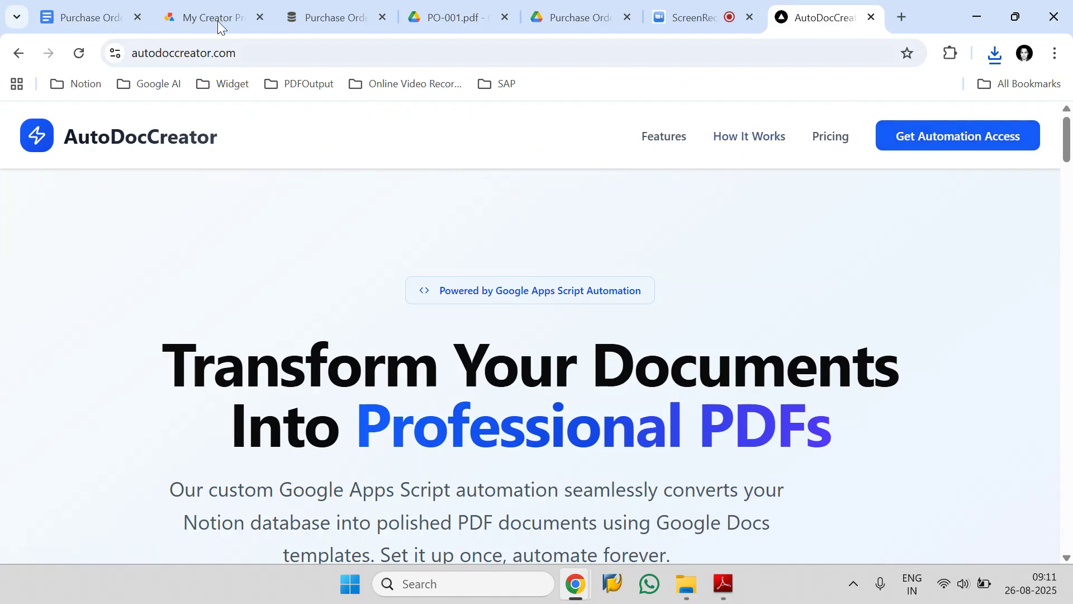
{"action": "left_click", "coordinate": [90, 17]}
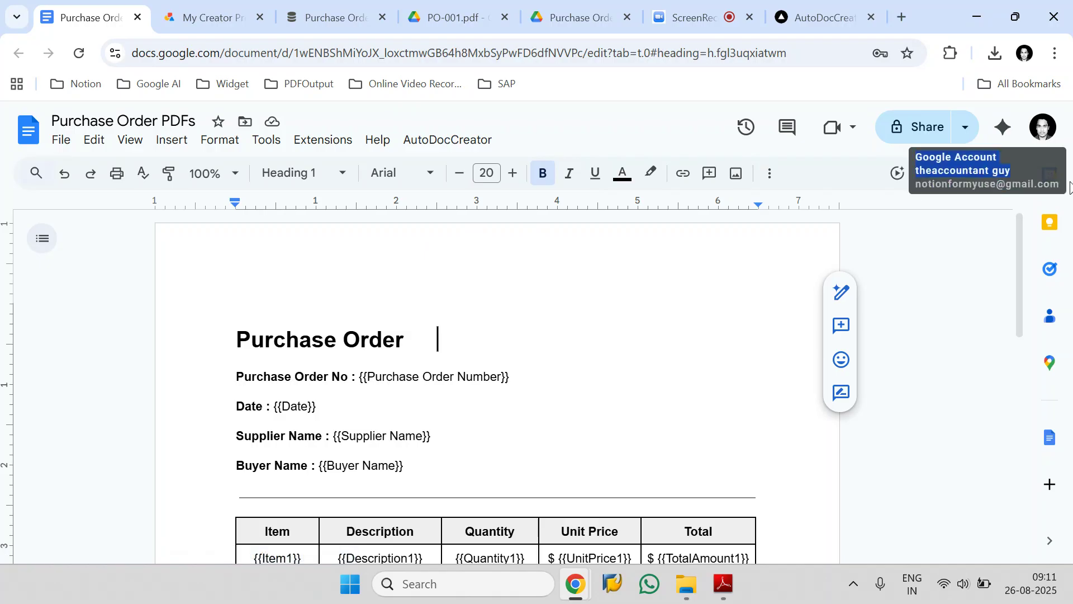
{"action": "left_click", "coordinate": [808, 6]}
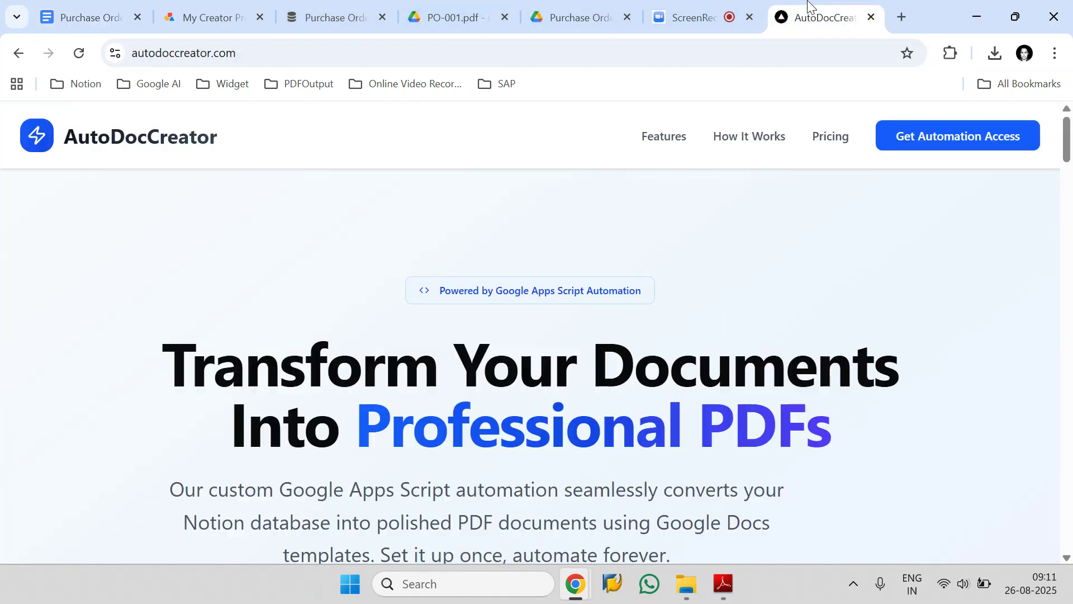
{"action": "scroll", "coordinate": [391, 223], "scroll_direction": "down", "scroll_amount": 20}
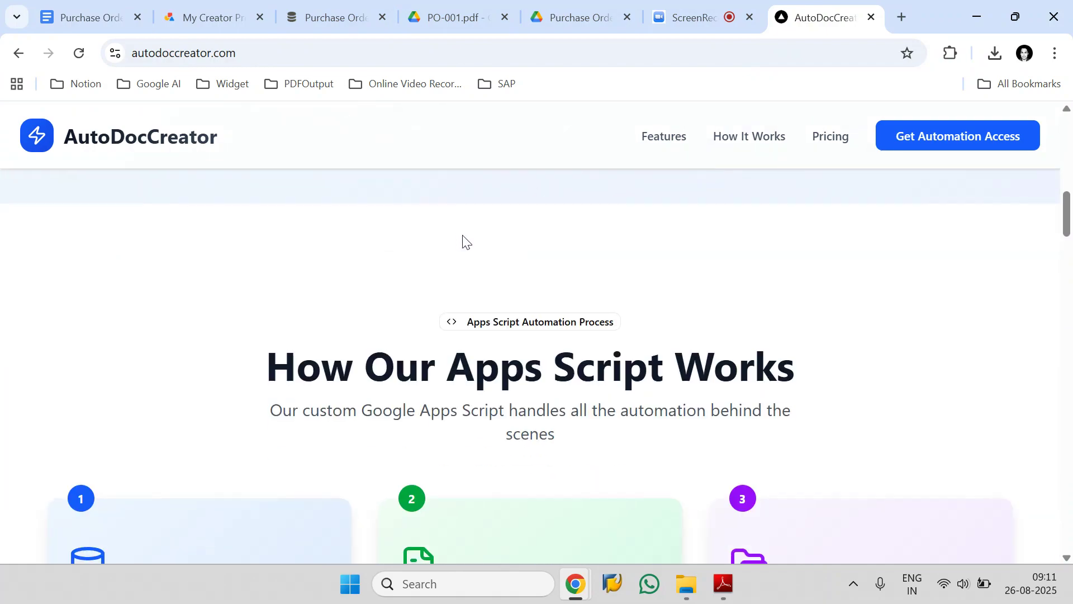
{"action": "scroll", "coordinate": [607, 357], "scroll_direction": "down", "scroll_amount": 9}
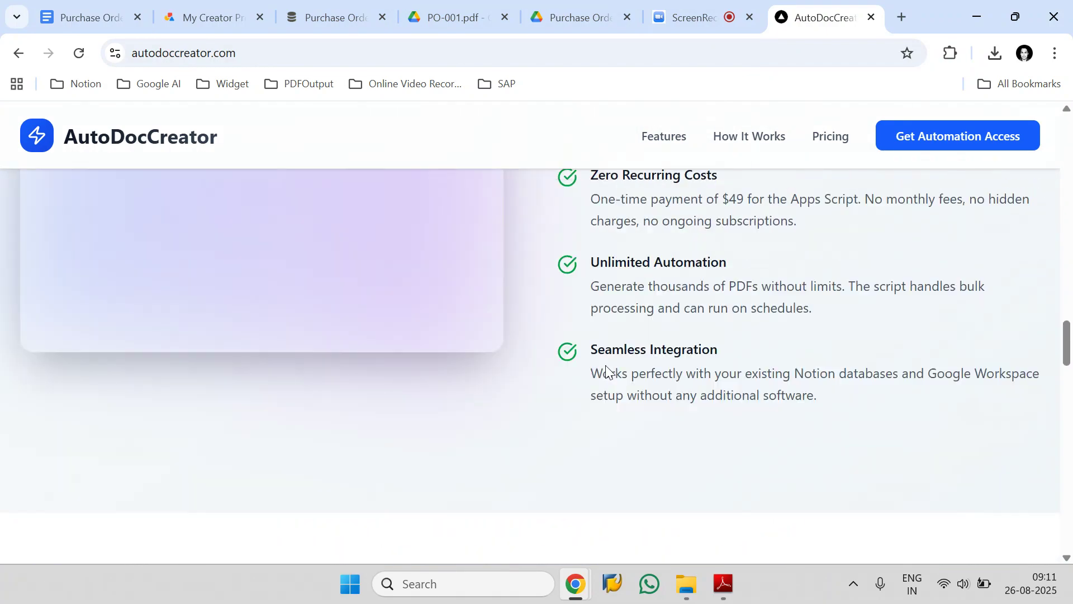
{"action": "scroll", "coordinate": [605, 366], "scroll_direction": "up", "scroll_amount": 20}
{"action": "scroll", "coordinate": [559, 324], "scroll_direction": "up", "scroll_amount": 6}
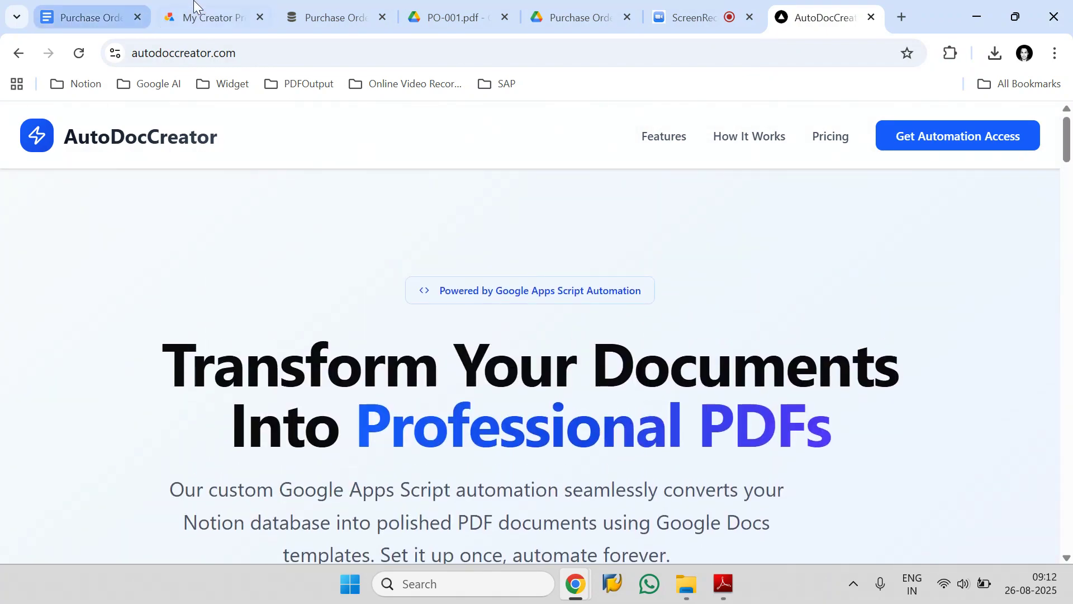